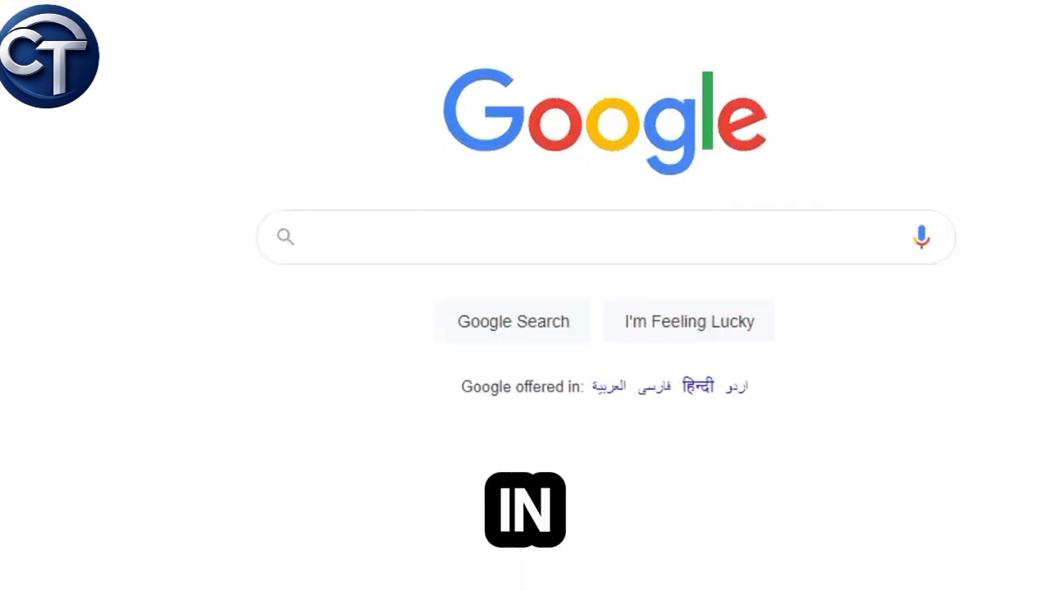
Step: Search Google for 'europass cv' and scroll through the results
type("Europass c")
key("Down")
key("Return")
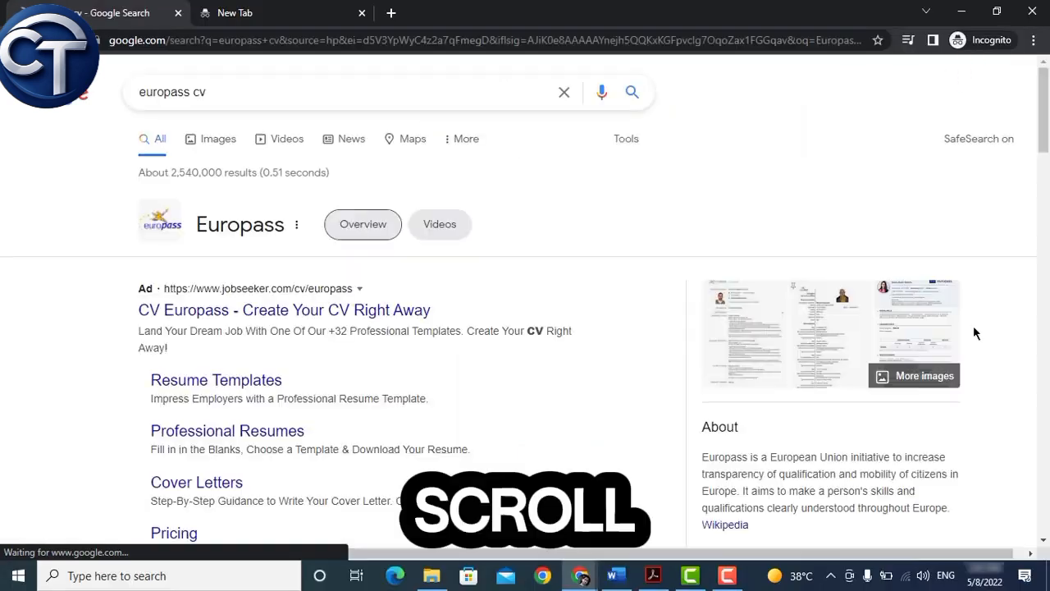
scroll(246, 370, "down", 4)
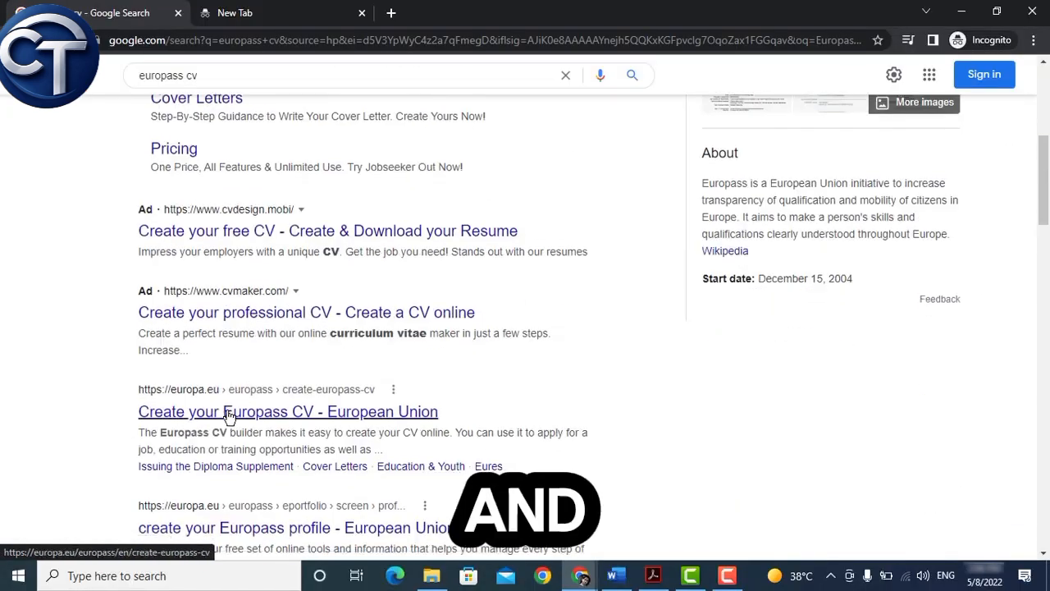
Step: From the Europass result, register a new EU Login account, accepting the privacy statement
left_click(229, 413)
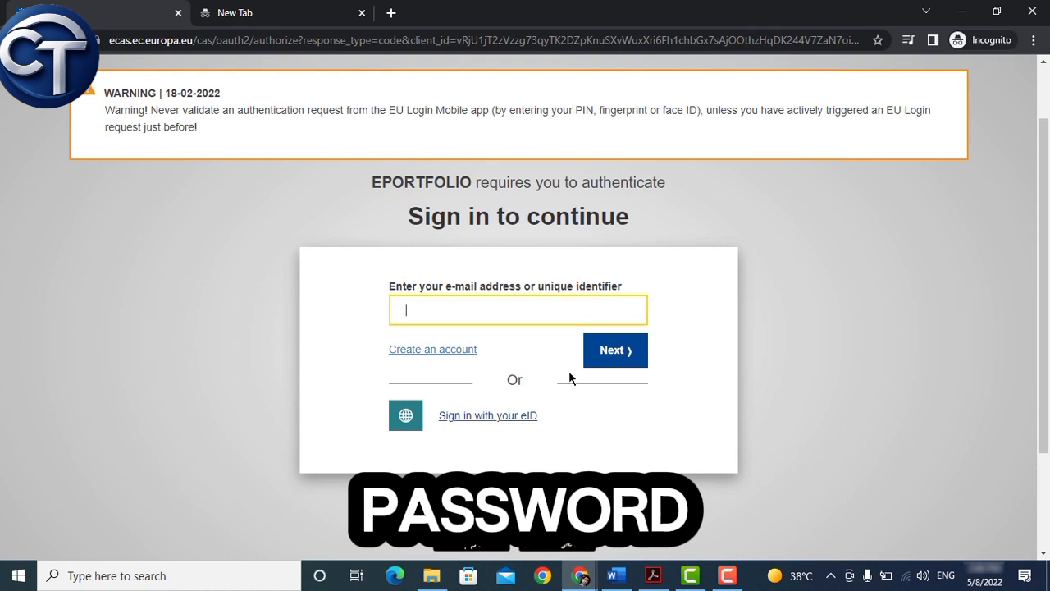
left_click(434, 351)
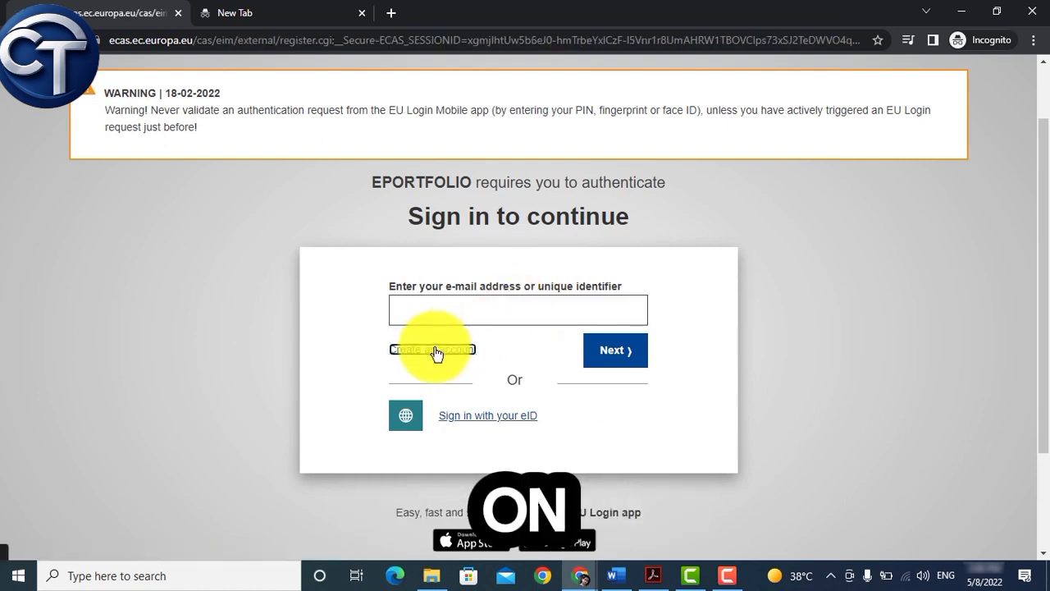
scroll(436, 352, "down", 1)
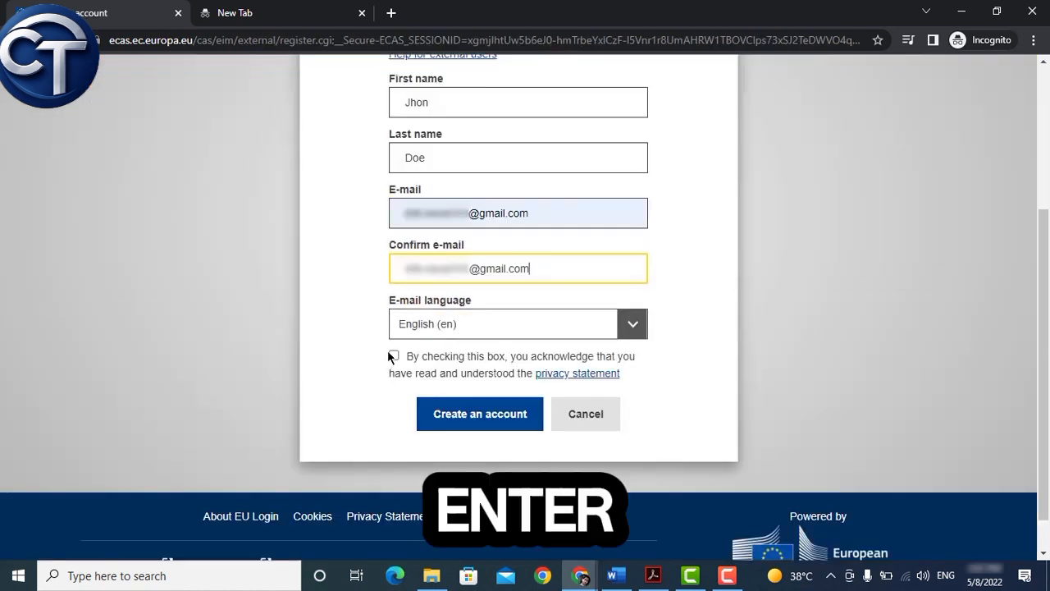
left_click(393, 355)
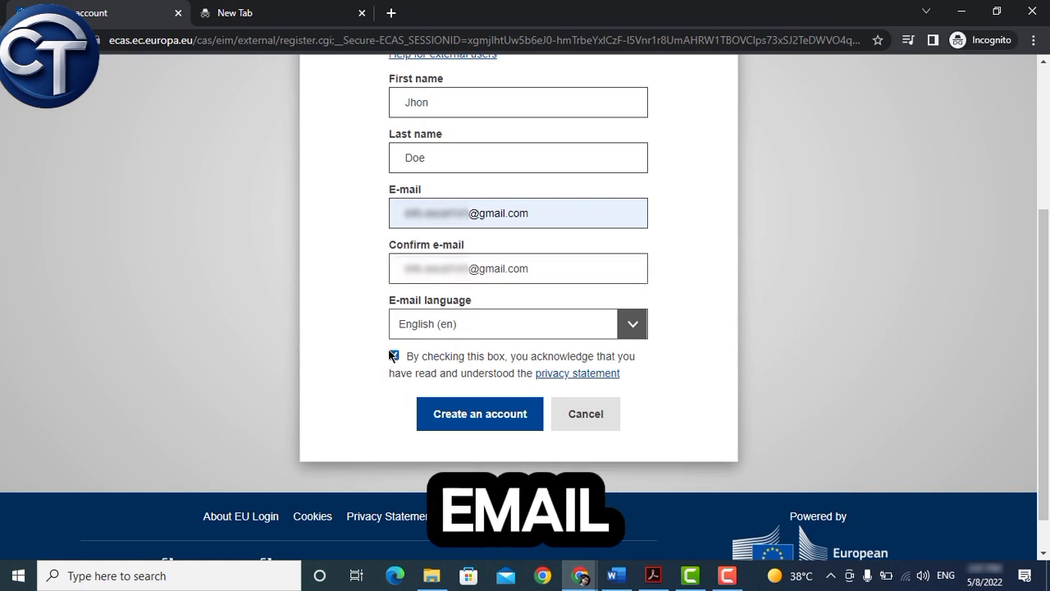
left_click(472, 421)
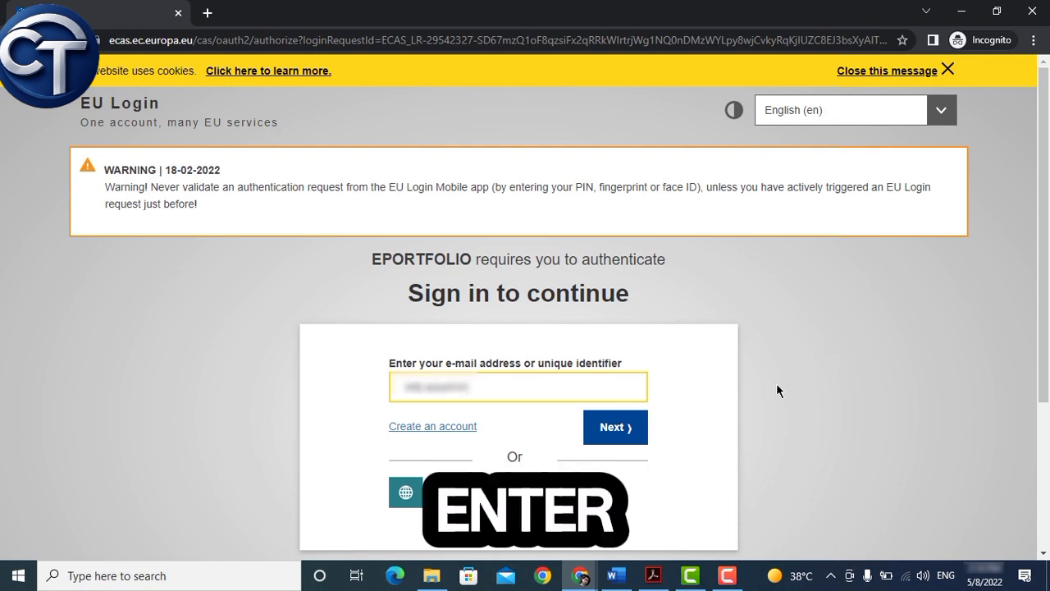
Step: Sign in to EU Login with the new account's e-mail address and password
type(".com")
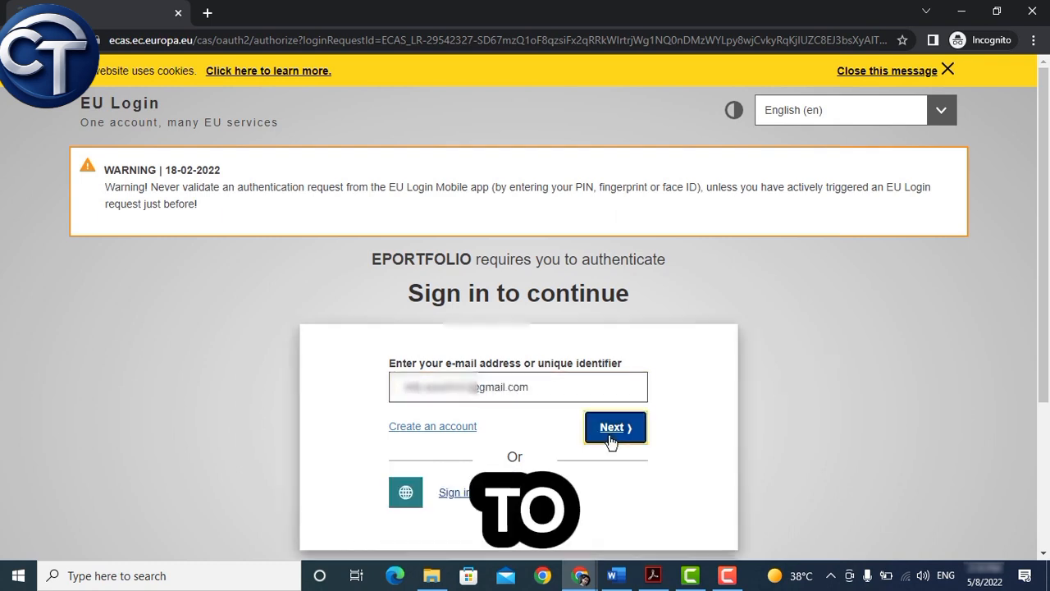
left_click(611, 429)
type("••••")
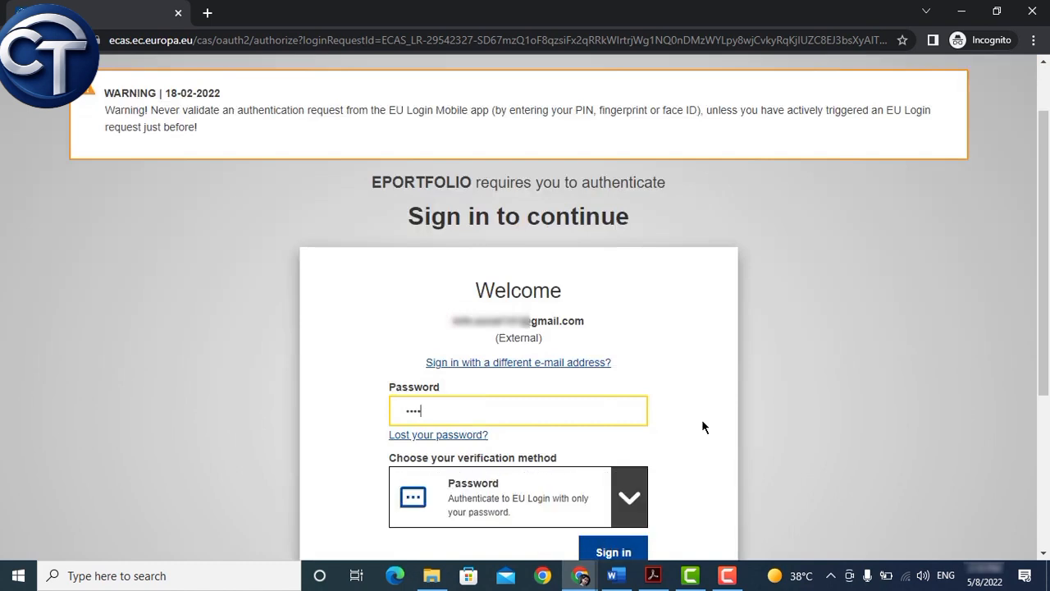
type("•••")
scroll(657, 414, "down", 2)
left_click(617, 406)
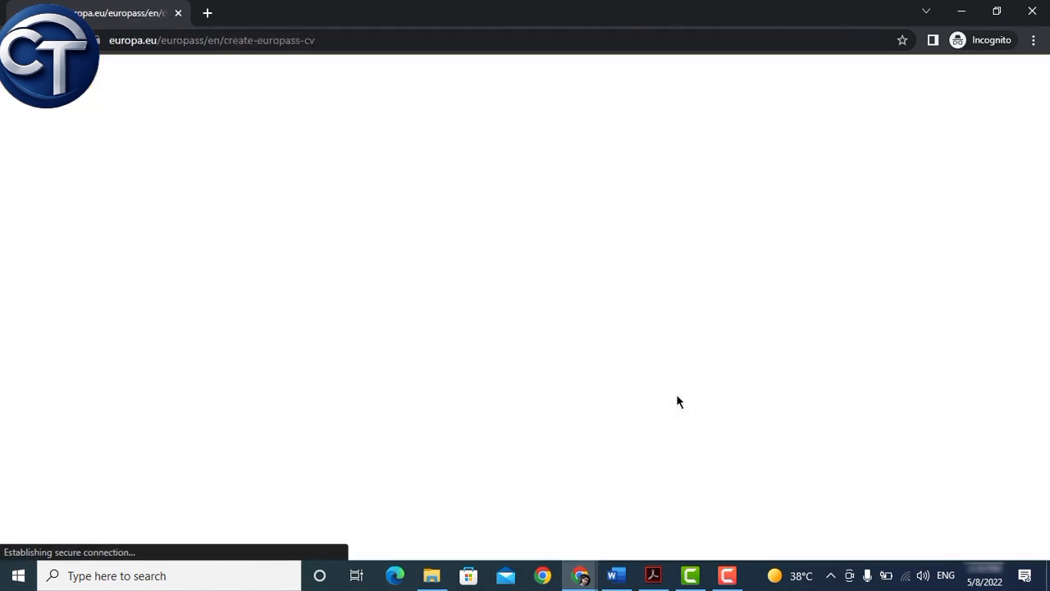
Step: Choose Create your free Europass, then Create my profile to start from scratch
scroll(889, 282, "down", 5)
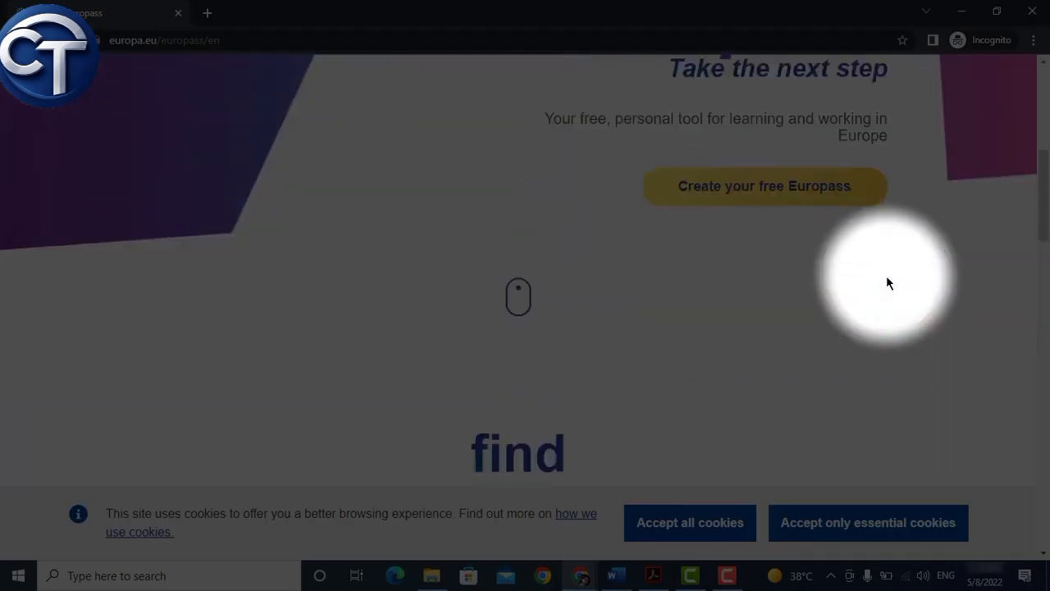
left_click(739, 190)
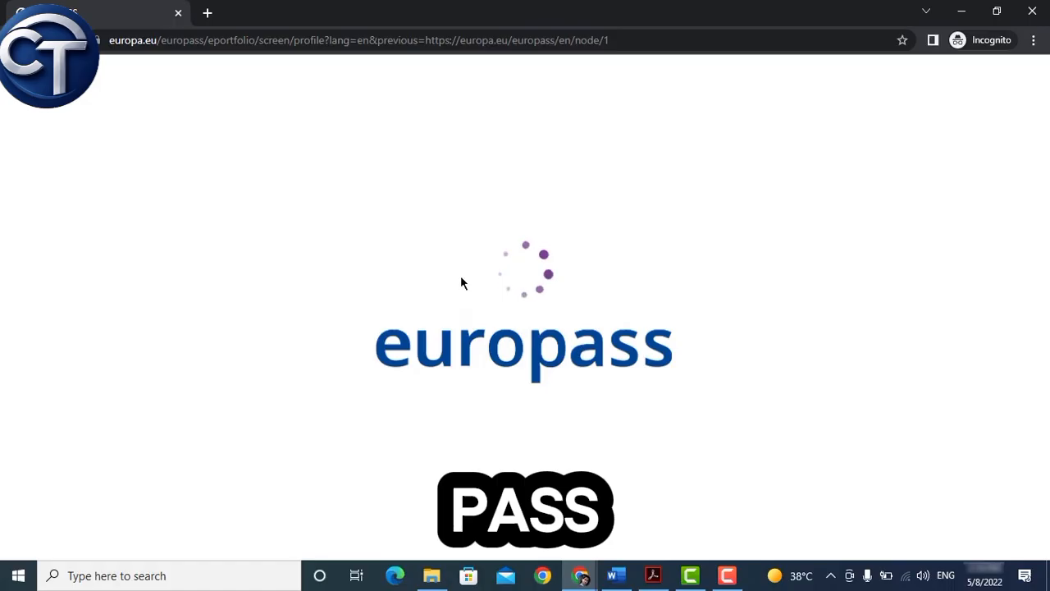
scroll(453, 290, "down", 2)
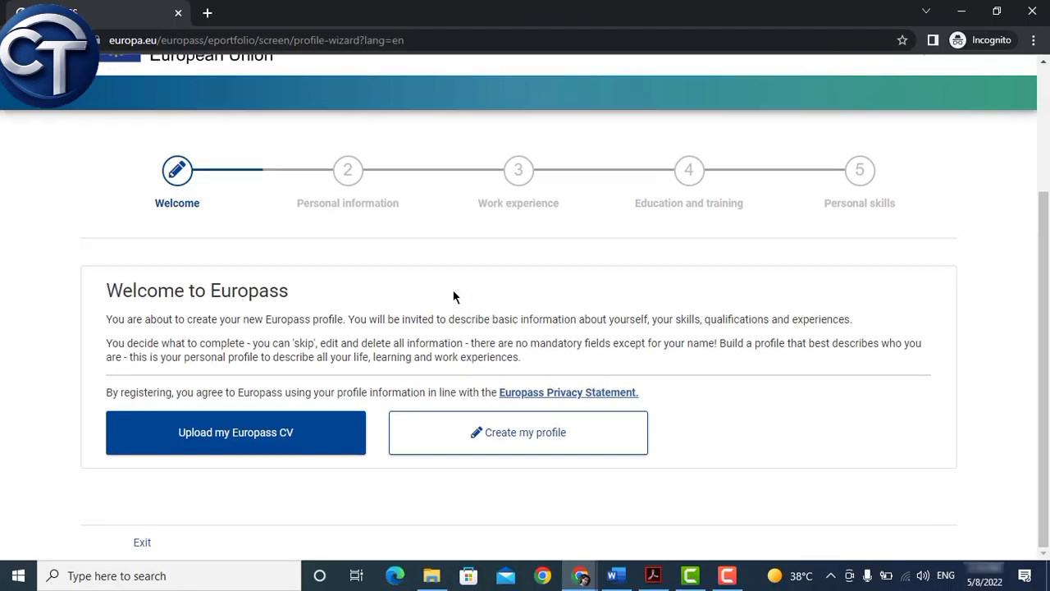
left_click(519, 443)
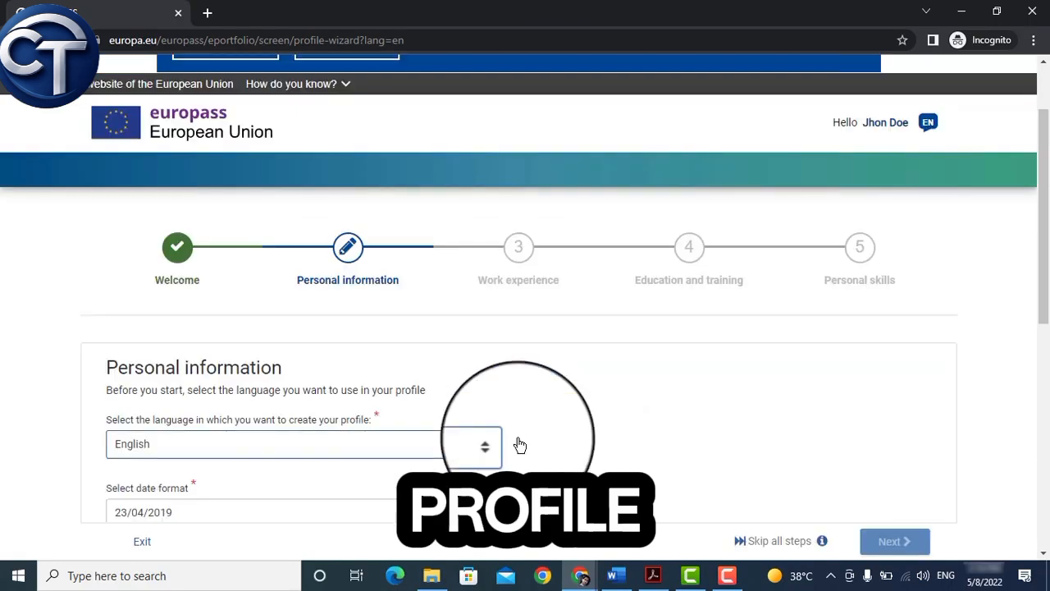
scroll(525, 360, "down", 3)
left_click(123, 339)
scroll(517, 320, "down", 1)
type("Jhon")
key("Tab")
type("Doe")
left_click(195, 322)
left_click(141, 132)
left_click(304, 321)
left_click(271, 426)
left_click(419, 322)
left_click(395, 115)
key("Tab")
key("m")
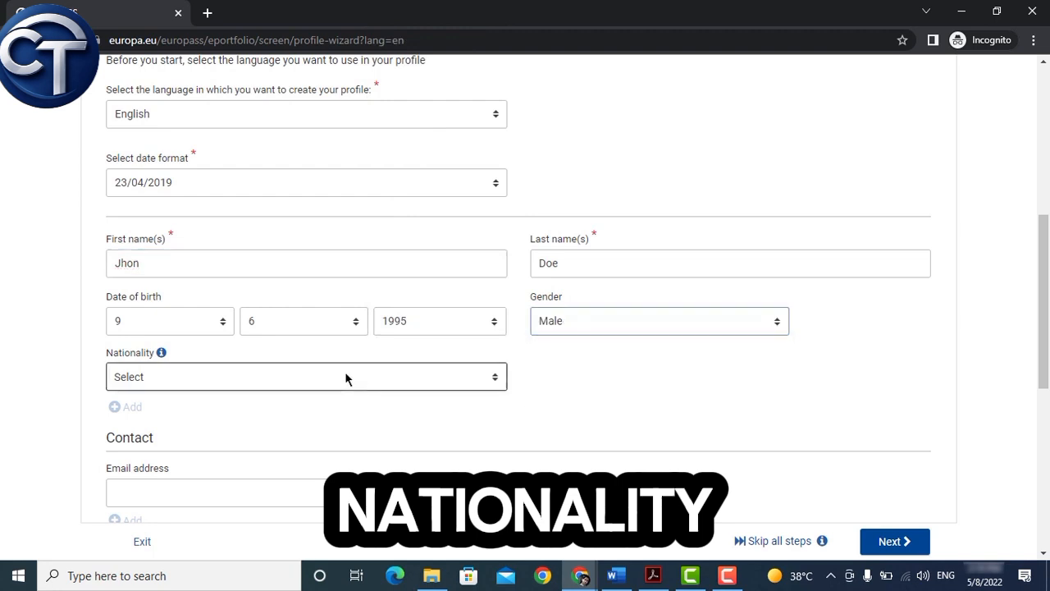
Step: Set nationality to British, and add the owner's e-mail and a +44 mobile number
left_click(345, 376)
type("br")
left_click(271, 471)
scroll(521, 418, "down", 3)
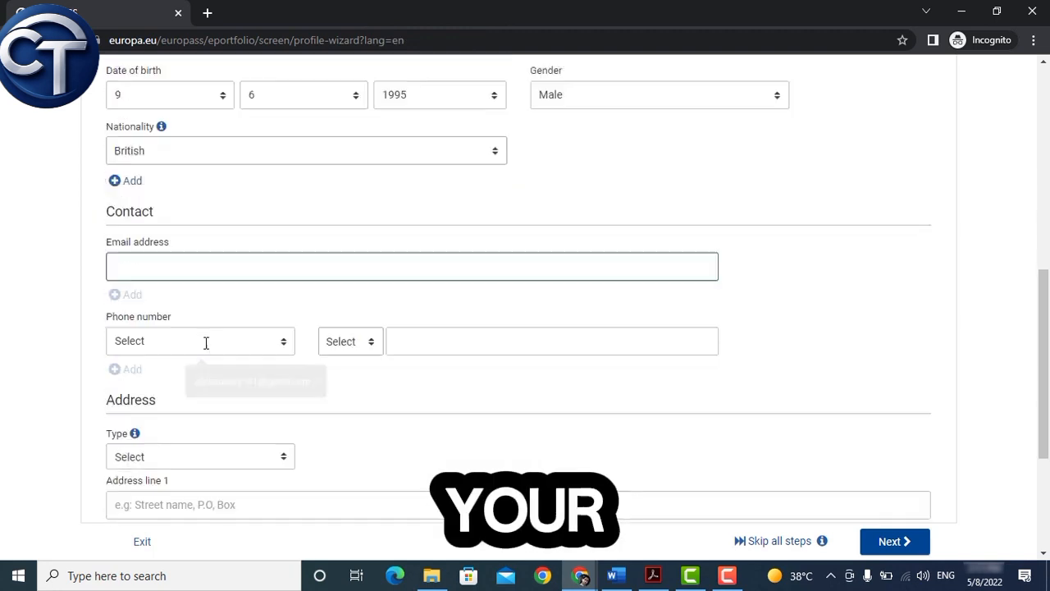
left_click_drag(205, 342, 29, 348)
key("shift+Tab")
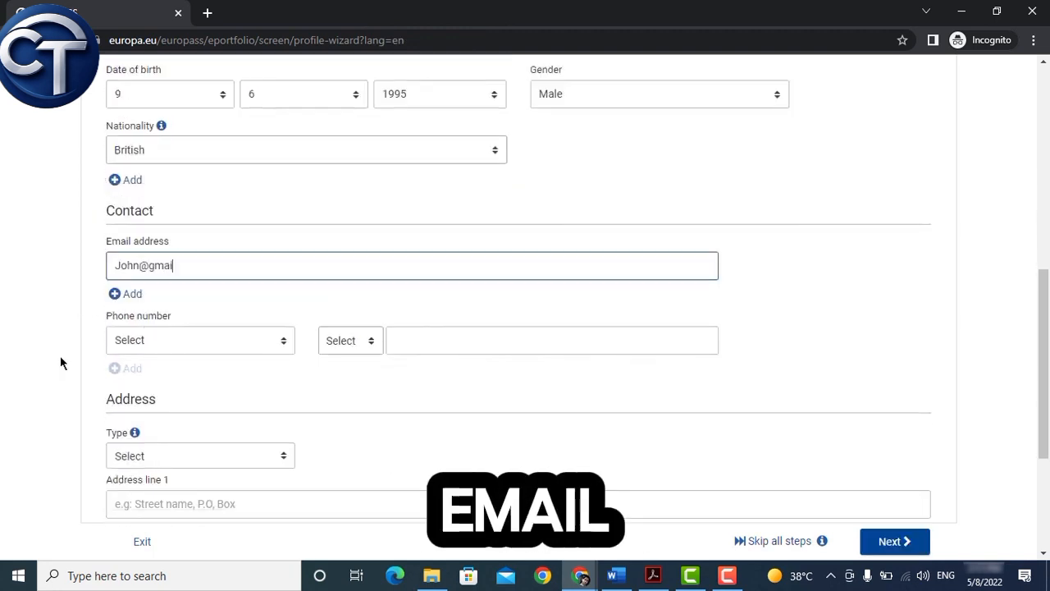
left_click(200, 340)
left_click(140, 401)
left_click(350, 340)
left_click(471, 337)
Step: Add a Home address in London, United Kingdom, and continue to Work experience
scroll(333, 383, "down", 2)
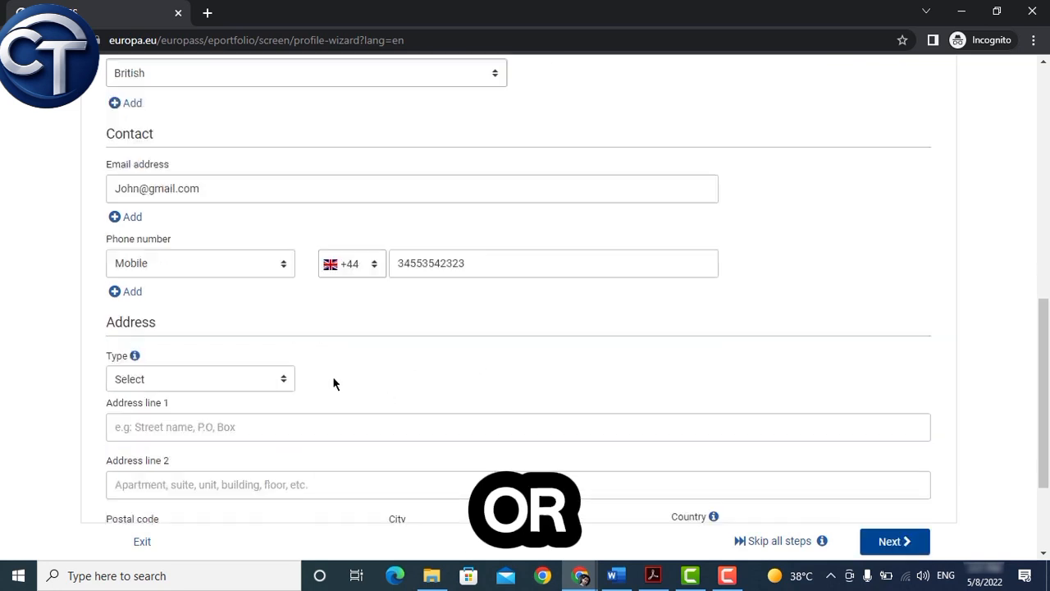
left_click(165, 302)
left_click(146, 340)
key("Tab")
type("Street")
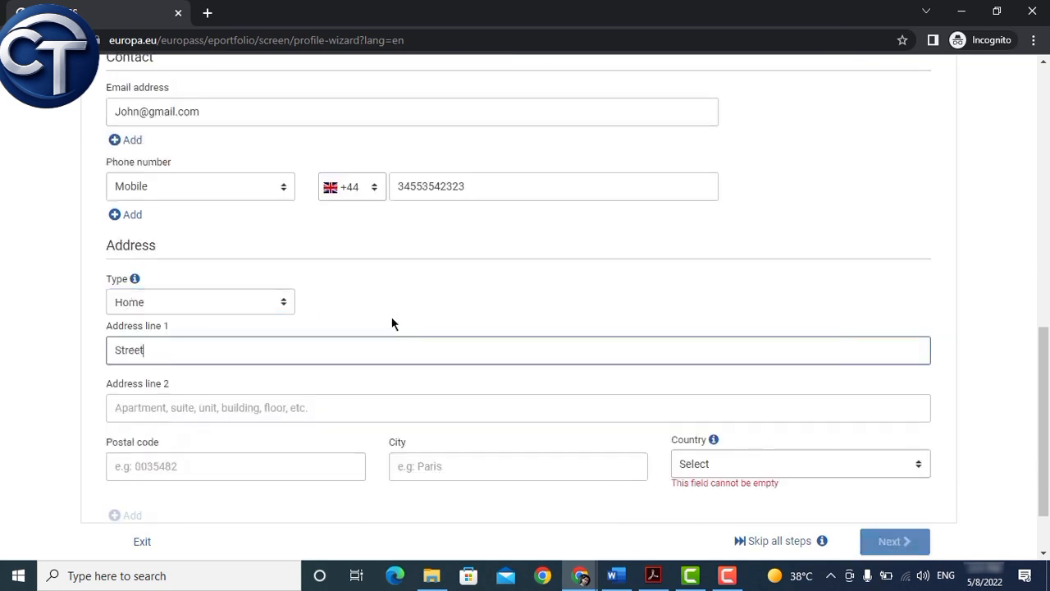
type(" 1, London")
key("Tab")
key("Tab")
type("0000")
scroll(240, 427, "down", 1)
left_click(439, 391)
type("London")
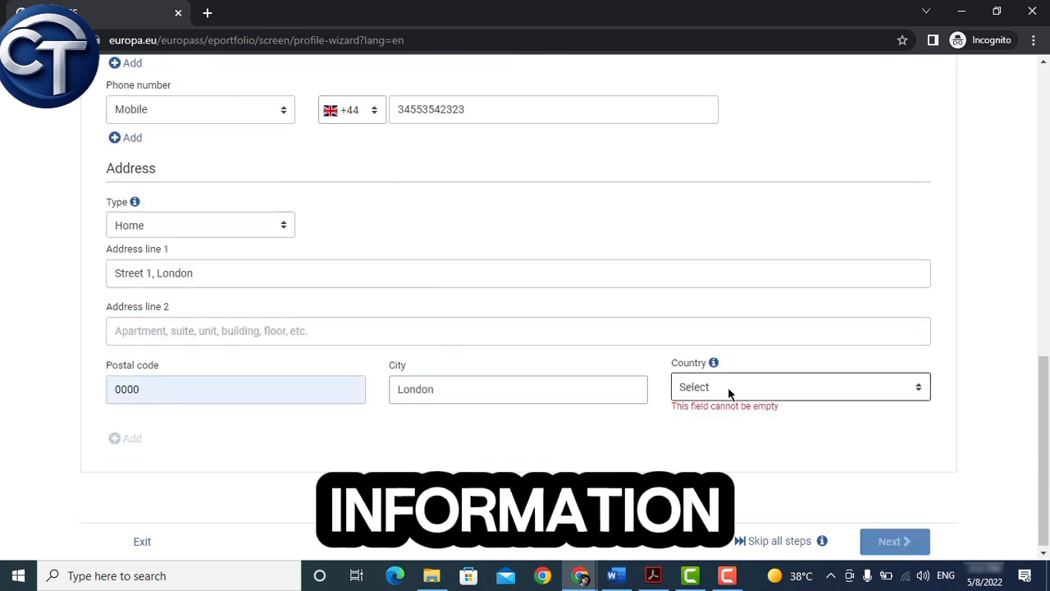
left_click(497, 428)
left_click(900, 544)
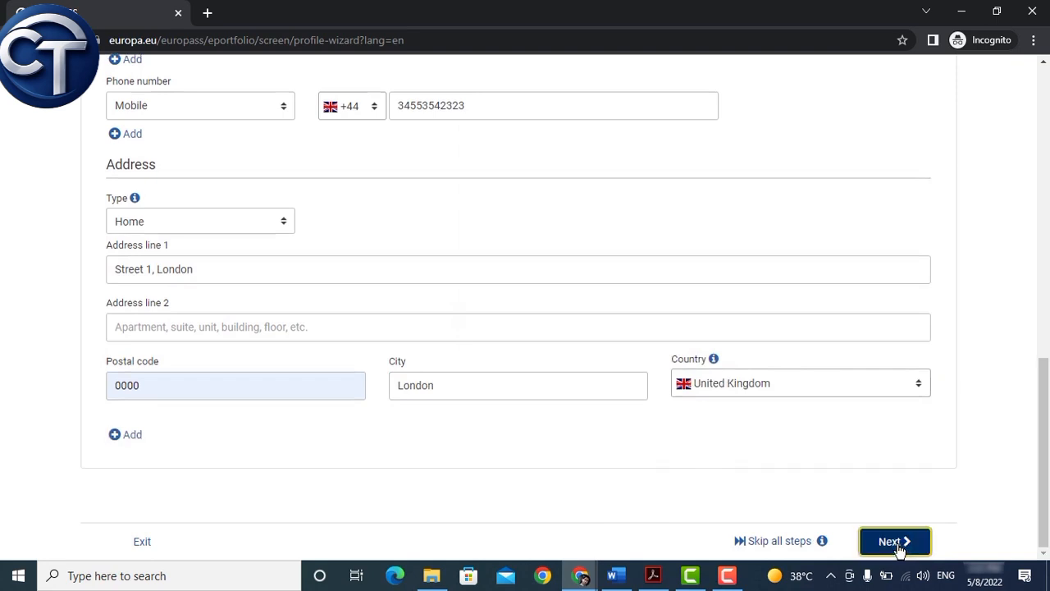
scroll(240, 311, "down", 2)
Step: Enter the job as Civil Engineer at STR Construction, London, United Kingdom
left_click(211, 290)
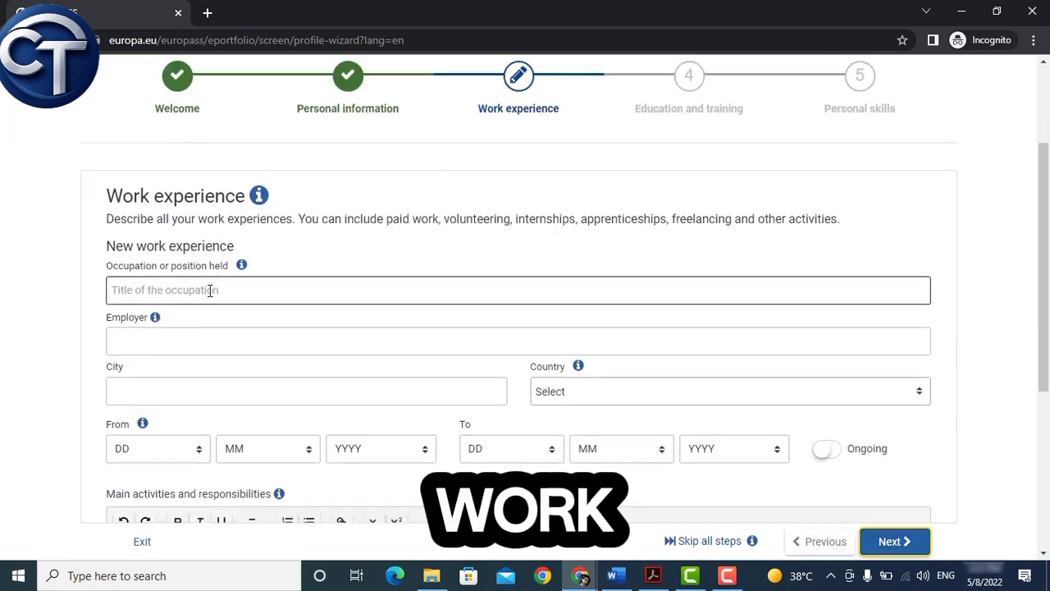
type("Civil Engineer")
left_click(76, 333)
scroll(101, 332, "down", 1)
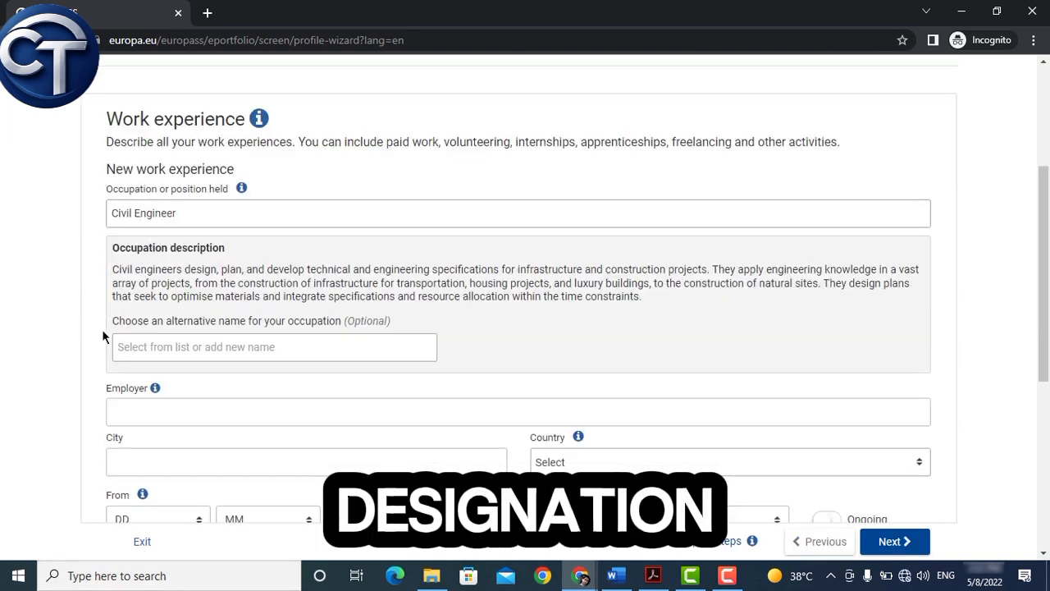
scroll(284, 387, "down", 1)
left_click(291, 335)
type("STR Construction")
key("Tab")
type("London")
left_click(576, 387)
type("uni")
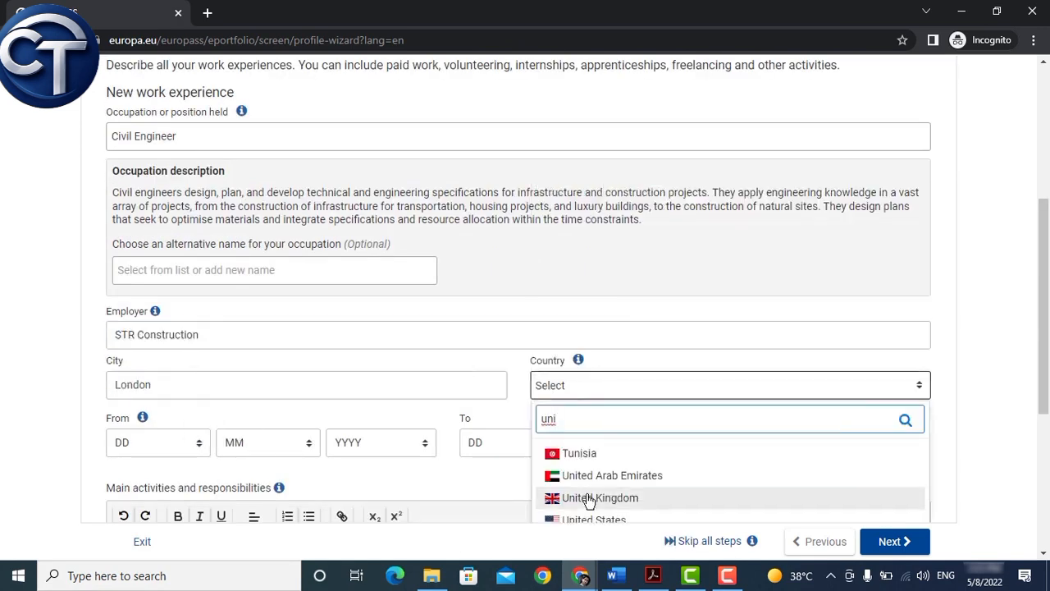
left_click(589, 498)
scroll(588, 443, "down", 1)
Step: Set the job's start date to 6/5/2018 and mark it as ongoing
left_click(168, 366)
left_click(172, 165)
left_click(267, 366)
left_click(381, 366)
Step: Paste the duties, remove stray bullet characters, and format them as a bulleted list
type("Supervise 18 project employees, including in-house, external contractors, and sub-contractors • Attend meetings and discuss project details with clients, contractors, asset owners, and stakeholders • Trained 3 new employees to take over similar projects and aid company expansion • Perform drafting according to specifications, ensuring compliance with all project QA procedures and requirements • Inspect inventories and prepare orders for civil projects and refractory materials in line with budgeted figures averaging $2 million")
left_click(125, 331)
key("BackSpace")
key("BackSpace")
key("Down")
key("Right")
key("Right")
key("BackSpace")
key("BackSpace")
key("Down")
key("Right")
key("Right")
key("BackSpace")
key("BackSpace")
key("Down")
key("Right")
key("Right")
key("BackSpace")
key("BackSpace")
key("ctrl+a")
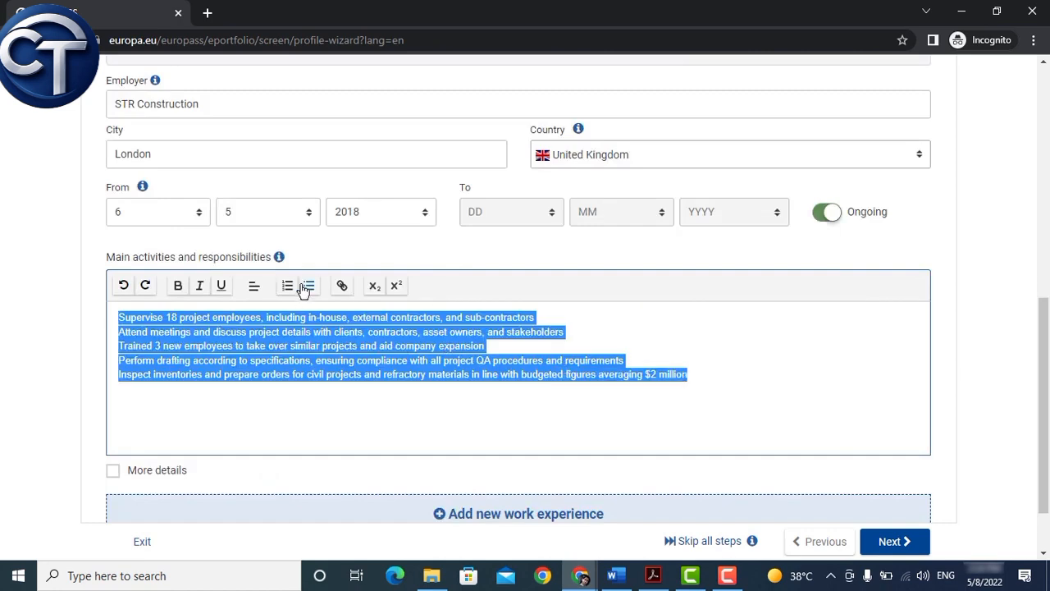
left_click(309, 285)
scroll(198, 339, "down", 1)
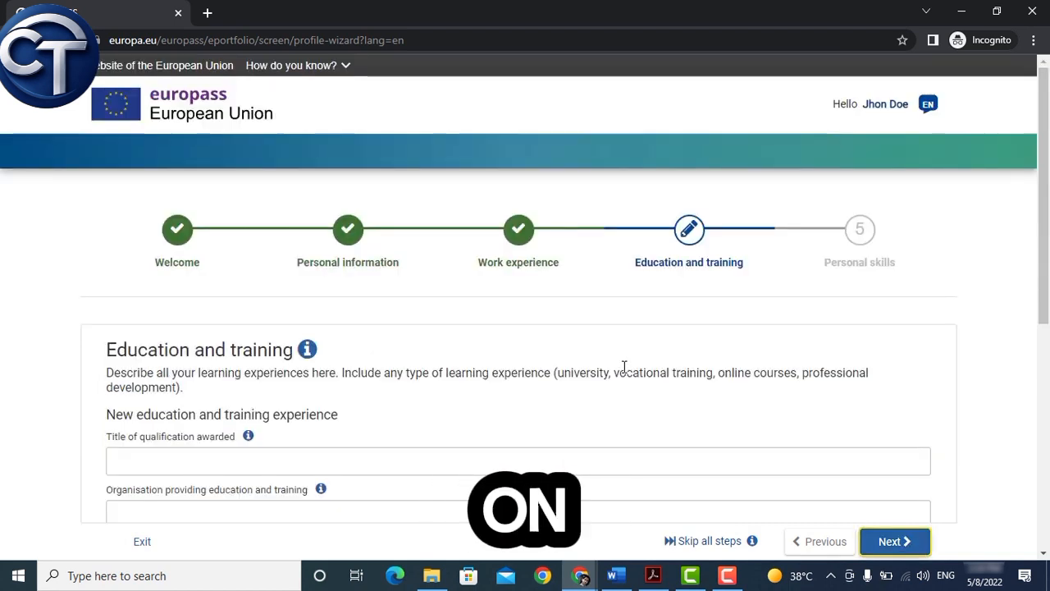
Step: Enter the qualification 'Bachelor of Science in Civil Engineering' awarded by King's College
scroll(624, 367, "down", 1)
scroll(625, 367, "down", 1)
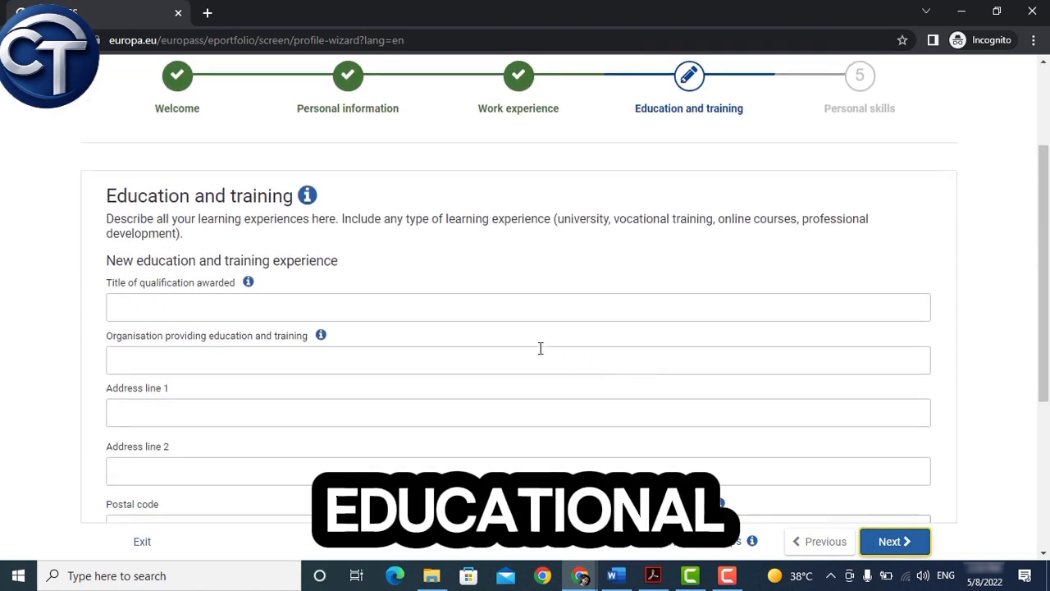
left_click(334, 303)
type("Bachelor of Science in Civil Engineering")
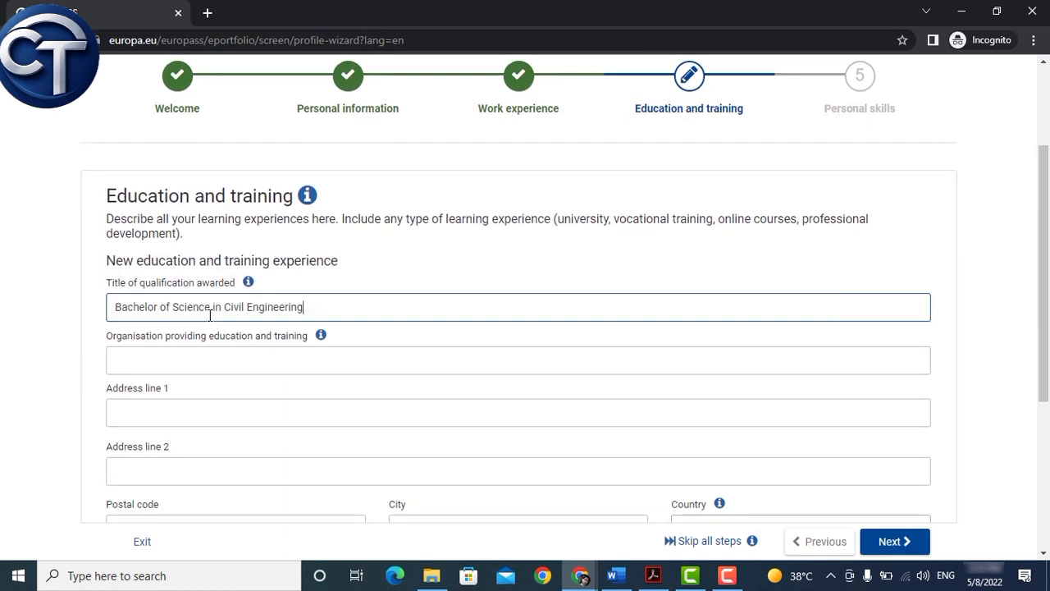
left_click(184, 366)
type("King's College")
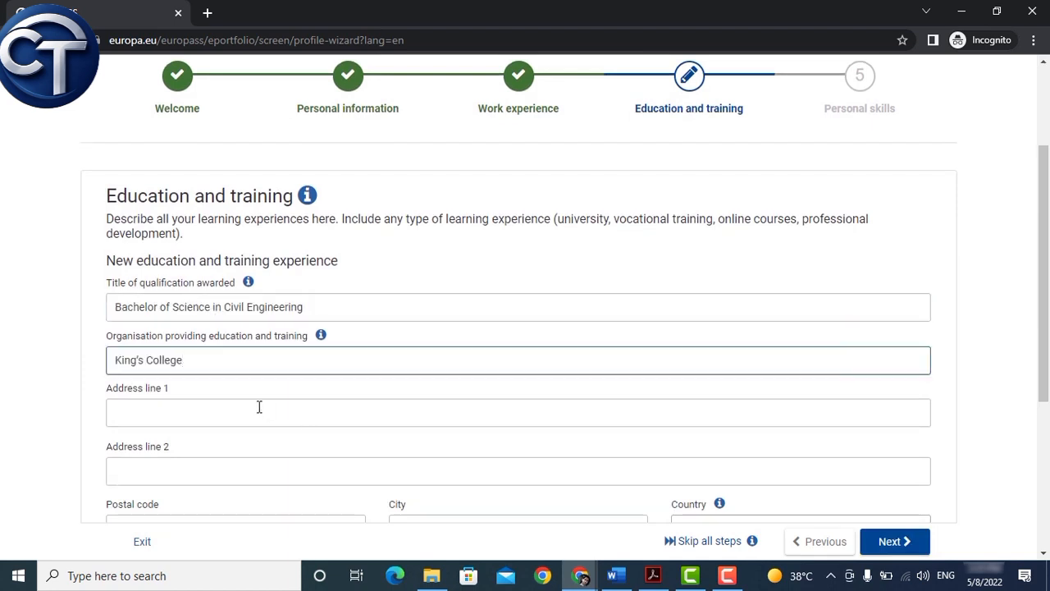
Step: Set the school's address country to United Kingdom
left_click(258, 408)
scroll(257, 408, "down", 2)
left_click(232, 381)
left_click(440, 380)
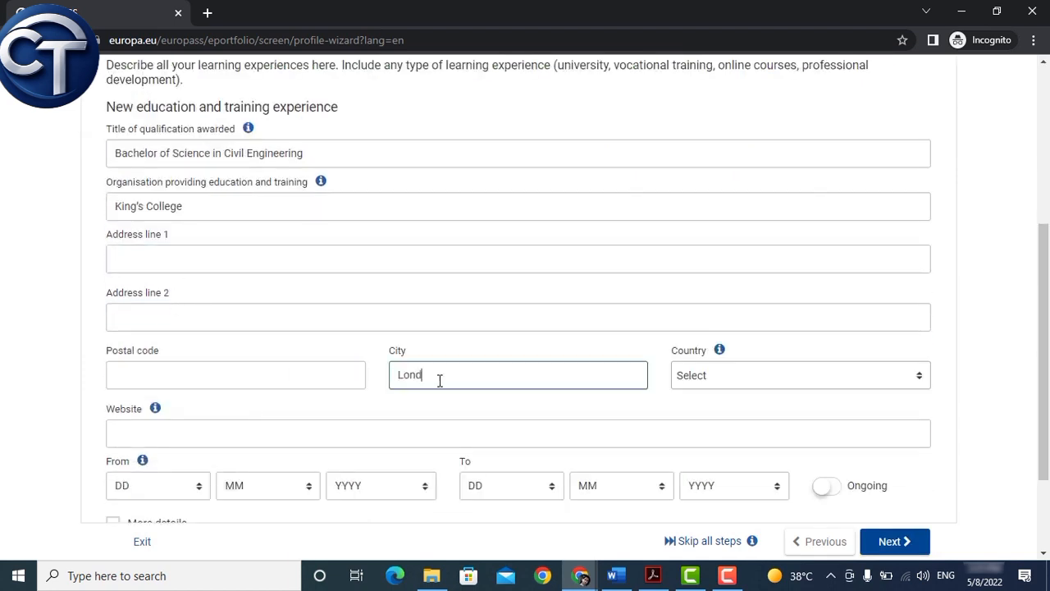
left_click(720, 375)
type("uni")
left_click(727, 488)
scroll(320, 362, "down", 1)
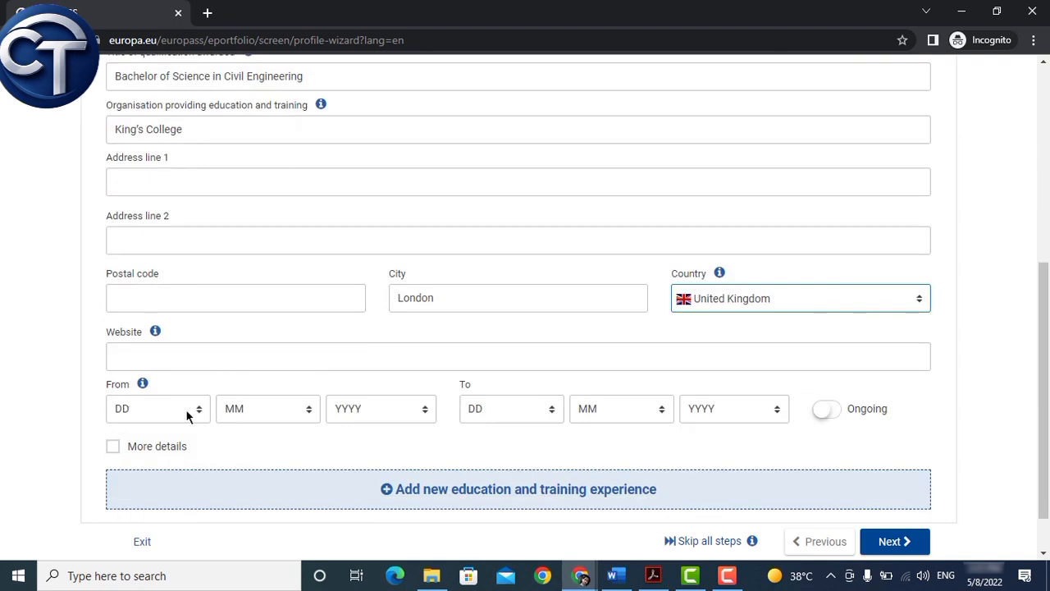
Step: Set the study period from 5/4/2012 to 10/4/2016
left_click(267, 408)
left_click(268, 271)
left_click(369, 410)
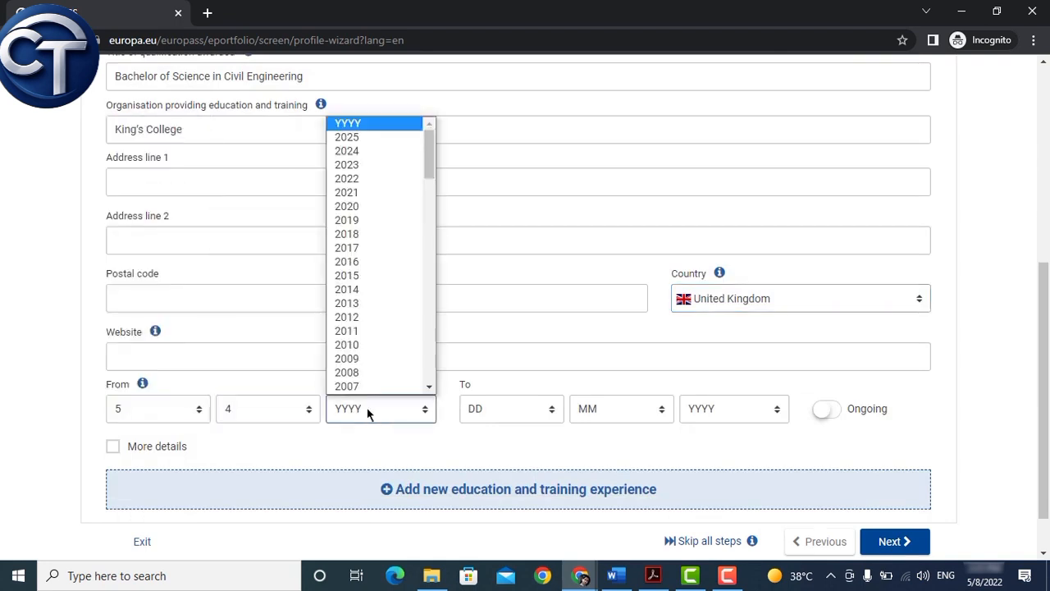
left_click(369, 316)
left_click(497, 408)
left_click(501, 244)
left_click(609, 409)
left_click(591, 275)
left_click(730, 408)
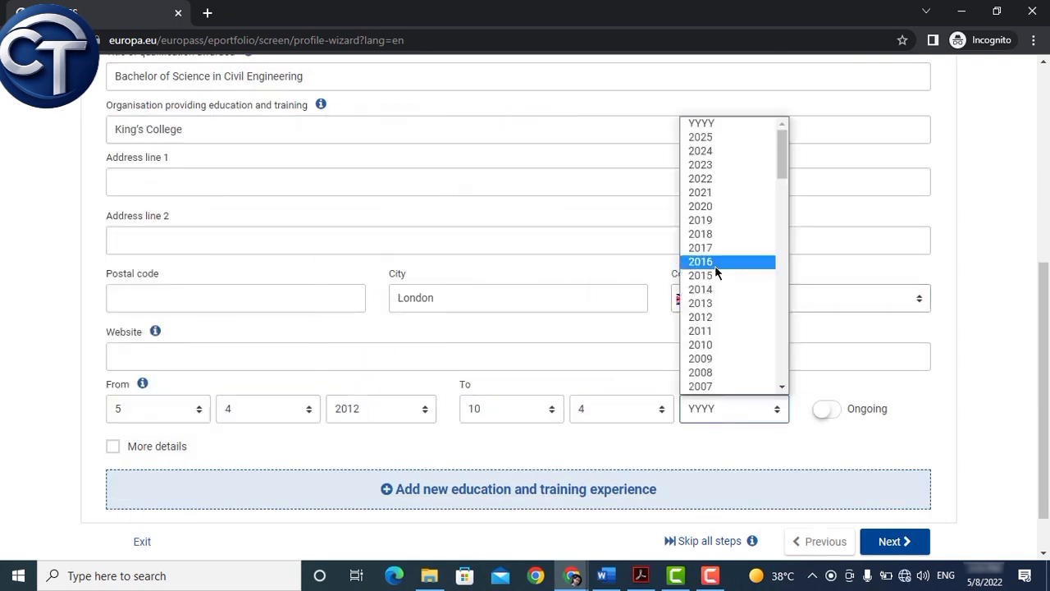
left_click(715, 263)
Step: Add another education and training entry, then continue to the Personal skills step
scroll(503, 427, "down", 1)
left_click(503, 427)
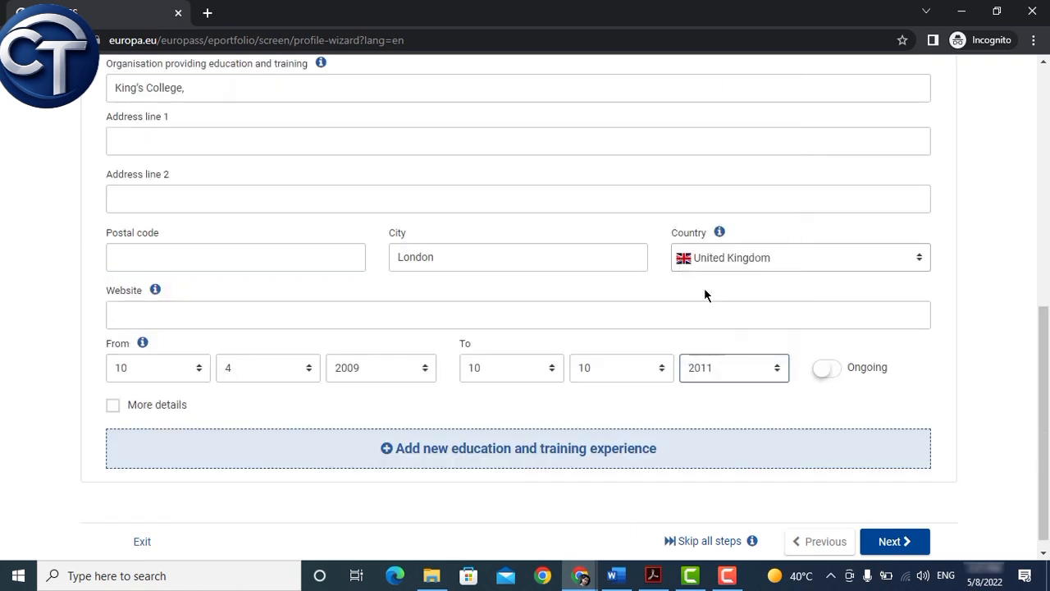
scroll(407, 398, "down", 1)
left_click(892, 545)
scroll(632, 352, "down", 2)
left_click(272, 353)
Step: Enter English as the mother tongue
scroll(215, 278, "down", 1)
type("Engli")
left_click(164, 305)
scroll(328, 320, "down", 1)
Step: Add Spanish as another language
left_click(183, 329)
type("Spa")
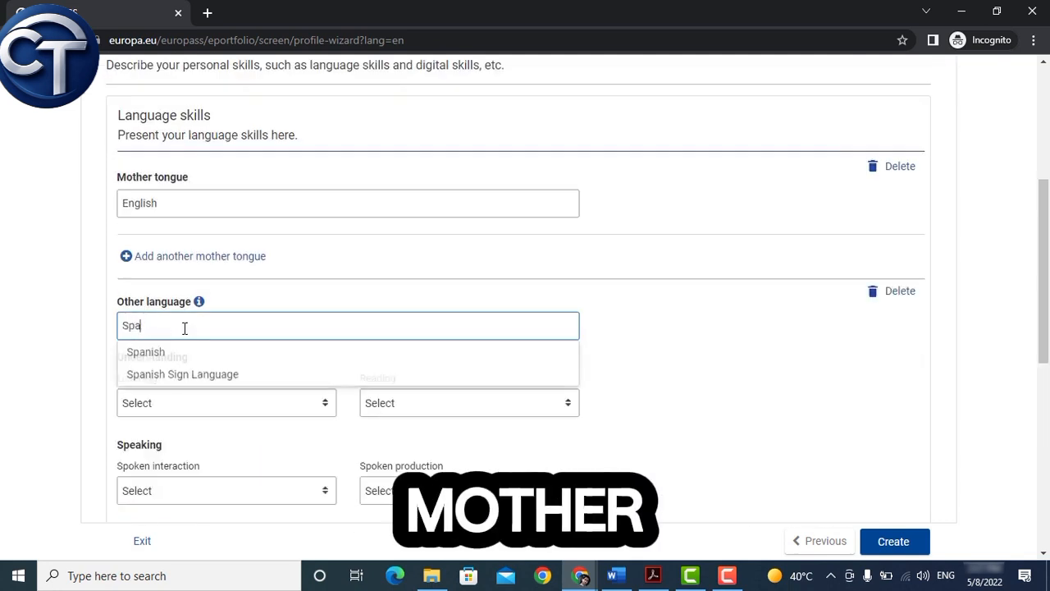
left_click(178, 352)
scroll(279, 346, "down", 1)
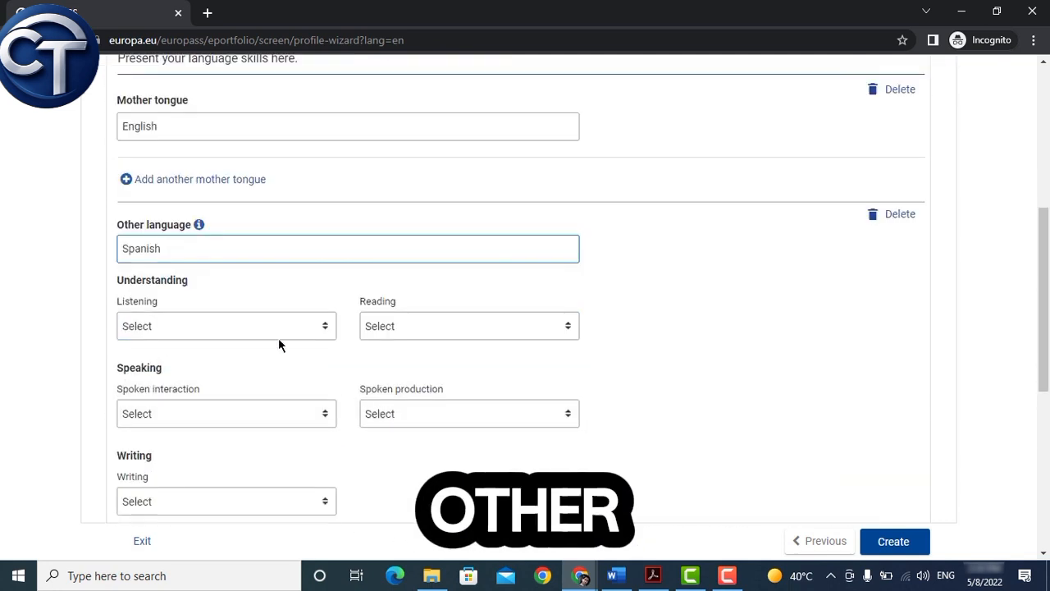
Step: Set Spanish levels: listening B1, reading A2, spoken interaction B1, spoken production B2, writing B1
left_click(246, 327)
left_click(230, 467)
left_click(452, 328)
left_click(427, 423)
left_click(264, 415)
left_click(243, 353)
left_click(386, 417)
scroll(392, 361, "down", 1)
left_click(393, 347)
scroll(263, 411, "down", 2)
left_click(251, 350)
left_click(328, 478)
Step: Add a second other-language entry for Arabic
scroll(429, 320, "down", 1)
left_click(185, 334)
scroll(370, 337, "down", 4)
left_click(145, 284)
scroll(367, 356, "up", 1)
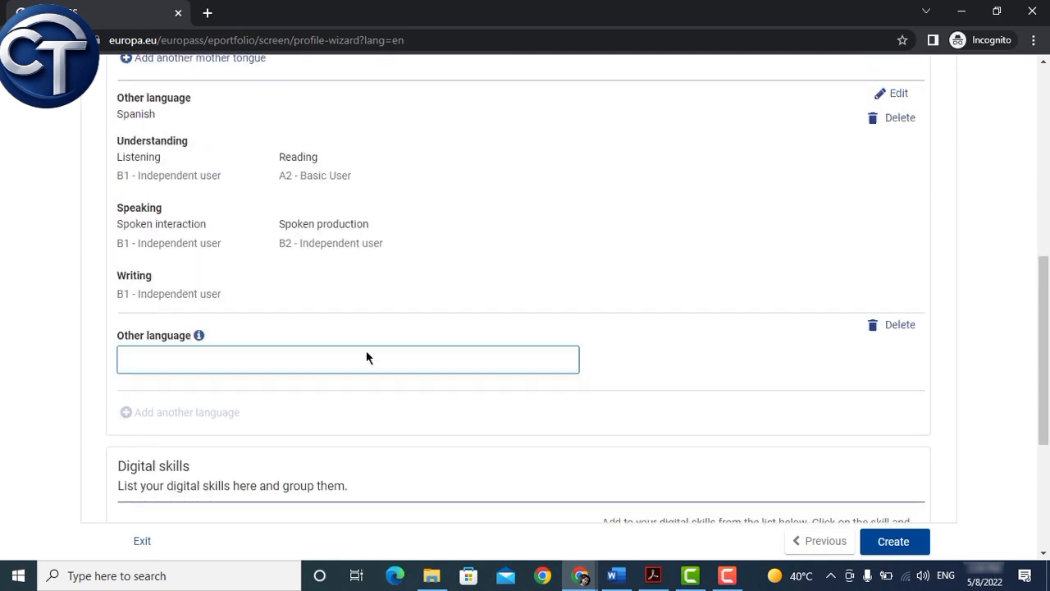
type("Arabic")
left_click(287, 387)
Step: Set all five Arabic proficiency levels to A2 - Basic User
left_click(215, 434)
left_click(237, 322)
left_click(403, 438)
left_click(410, 322)
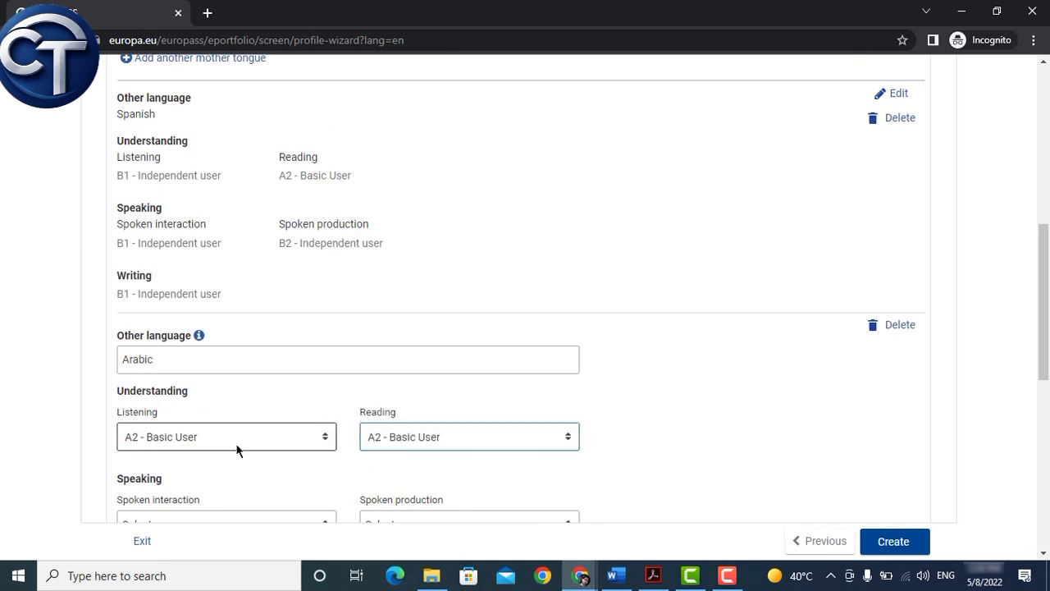
scroll(236, 447, "down", 2)
left_click(221, 369)
left_click(196, 462)
left_click(410, 371)
left_click(408, 448)
left_click(287, 459)
left_click(295, 343)
scroll(373, 436, "down", 2)
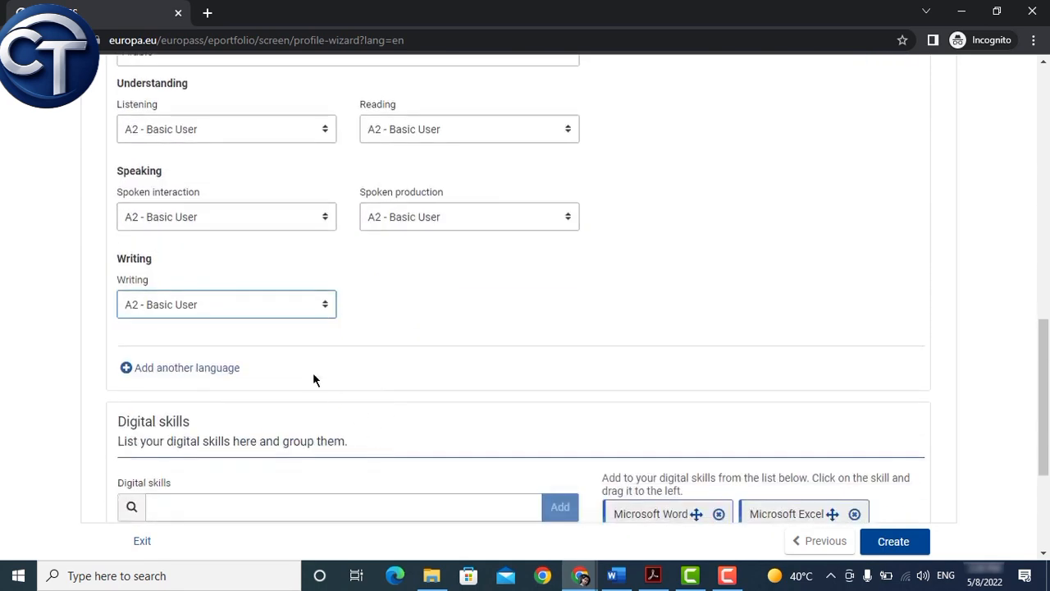
scroll(314, 374, "down", 3)
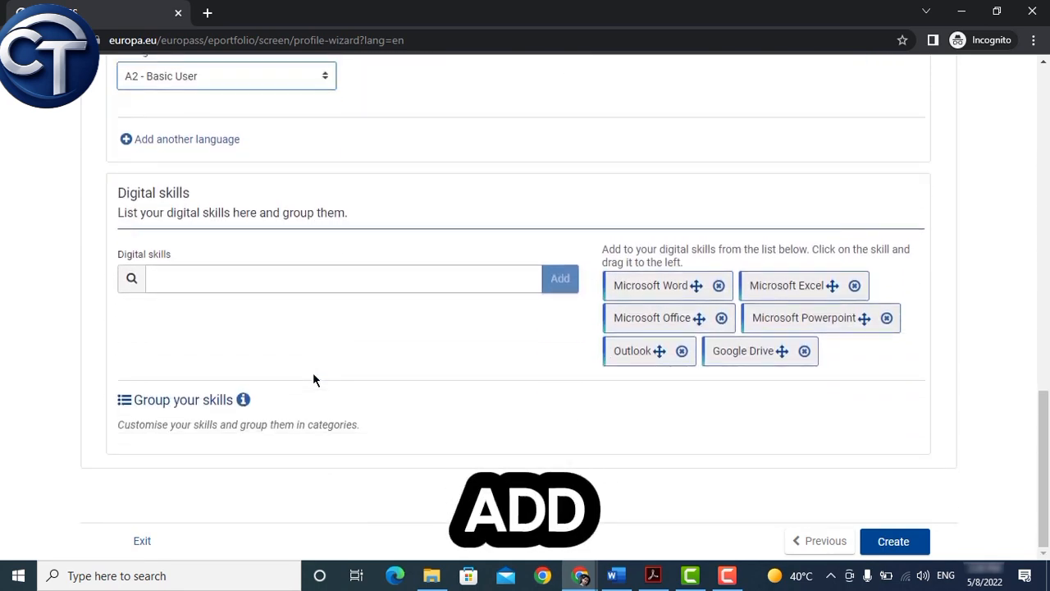
Step: Add Microsoft Excel, google, microsoft word, instagram and facebook as digital skills, then create the profile
left_click(353, 280)
left_click_drag(650, 287, 305, 273)
left_click_drag(787, 288, 259, 325)
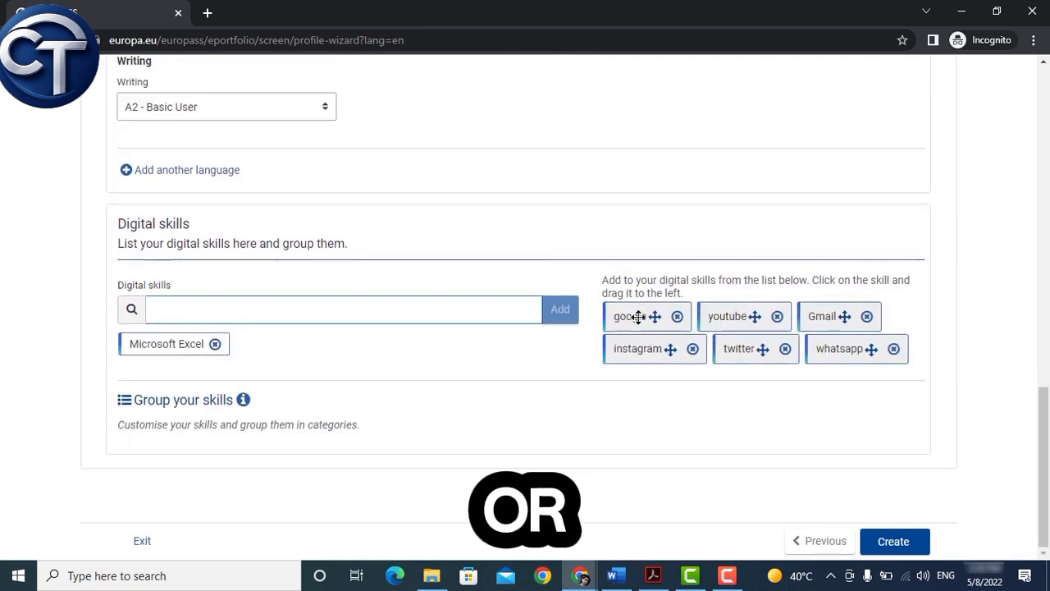
left_click(638, 318)
left_click(660, 351)
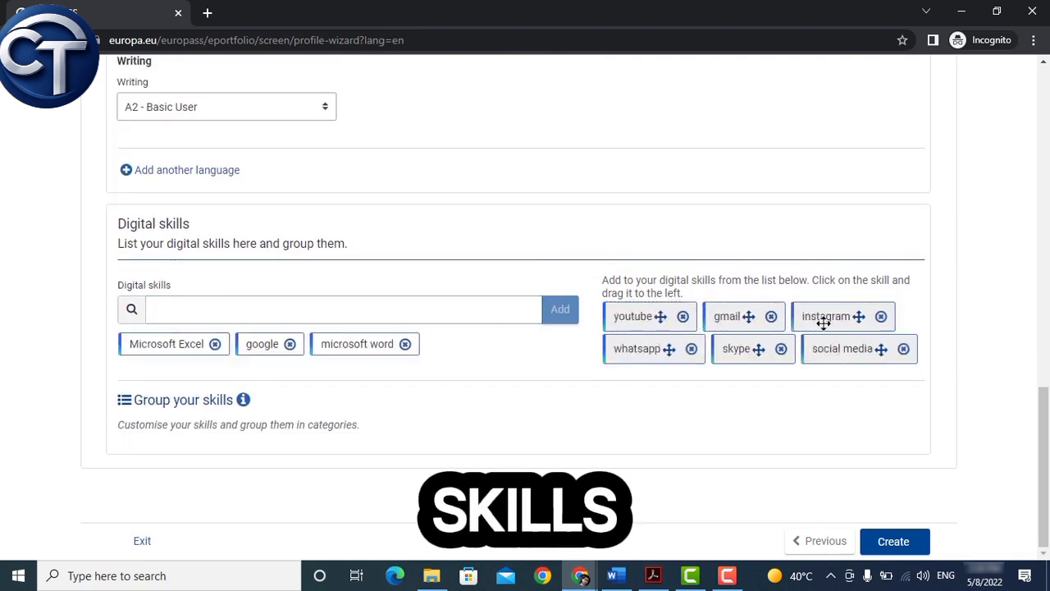
left_click_drag(823, 323, 475, 348)
left_click_drag(757, 348, 476, 370)
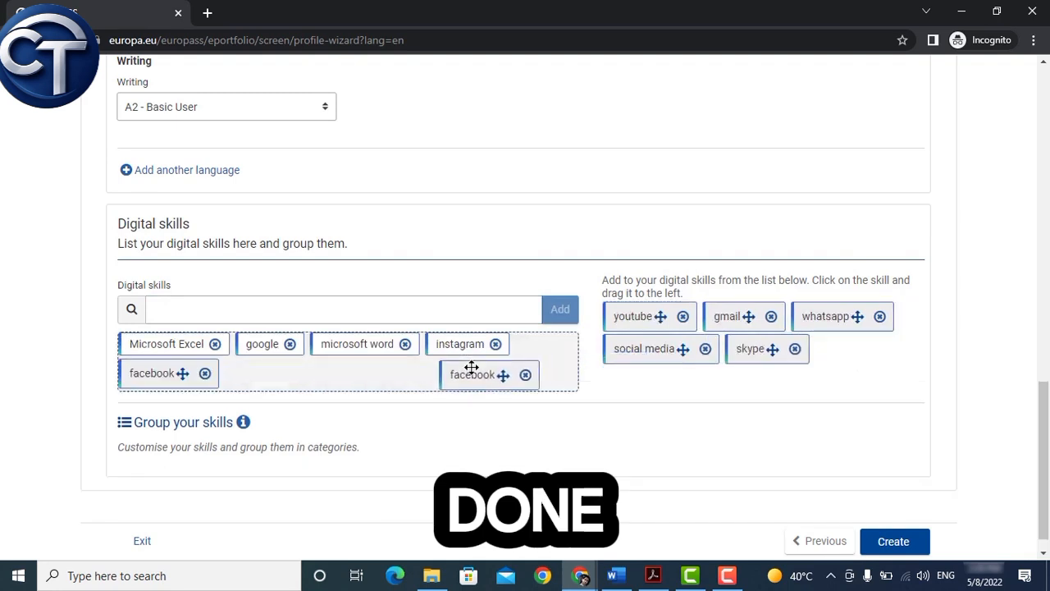
left_click(894, 541)
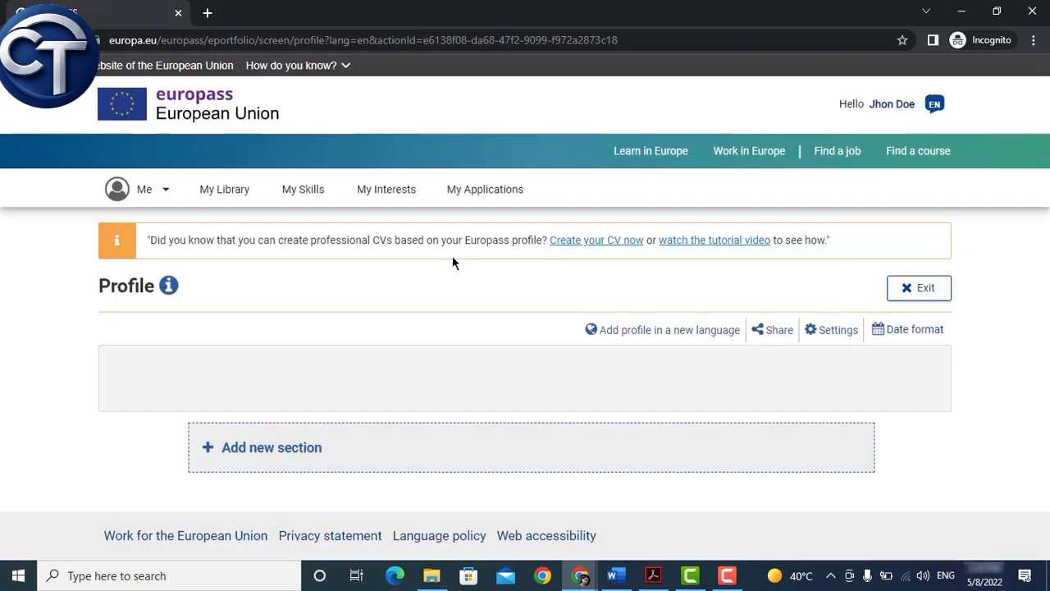
Step: Upload and save a new profile photo
scroll(452, 263, "down", 2)
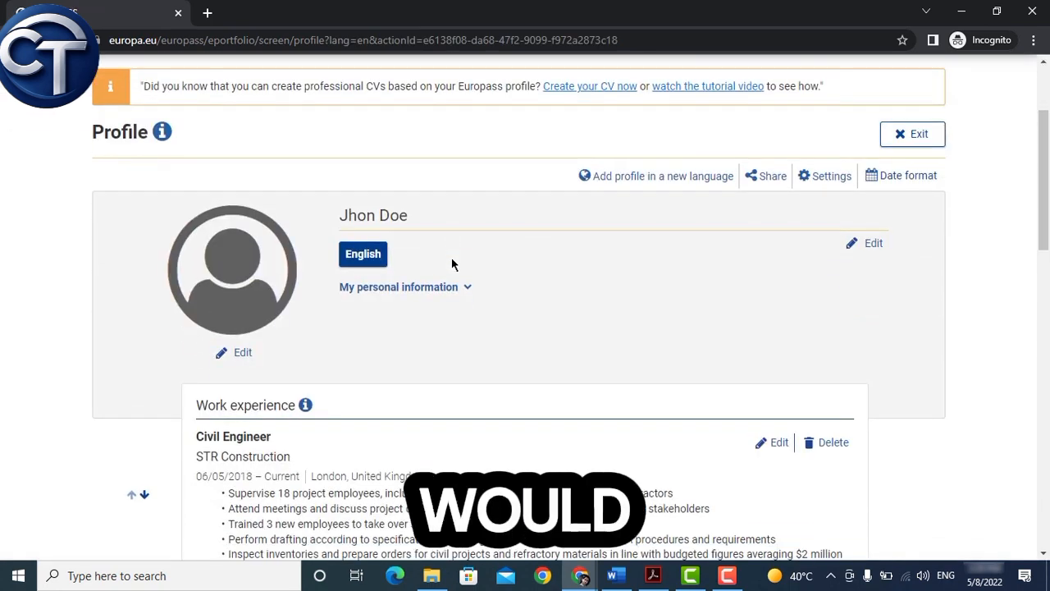
left_click(241, 354)
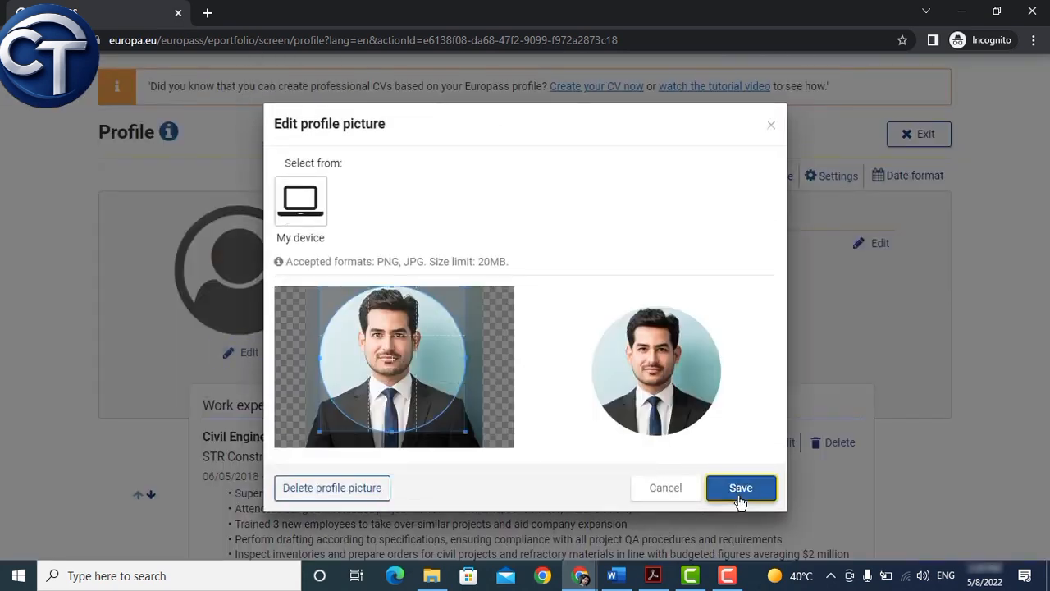
left_click(741, 488)
scroll(523, 341, "down", 1)
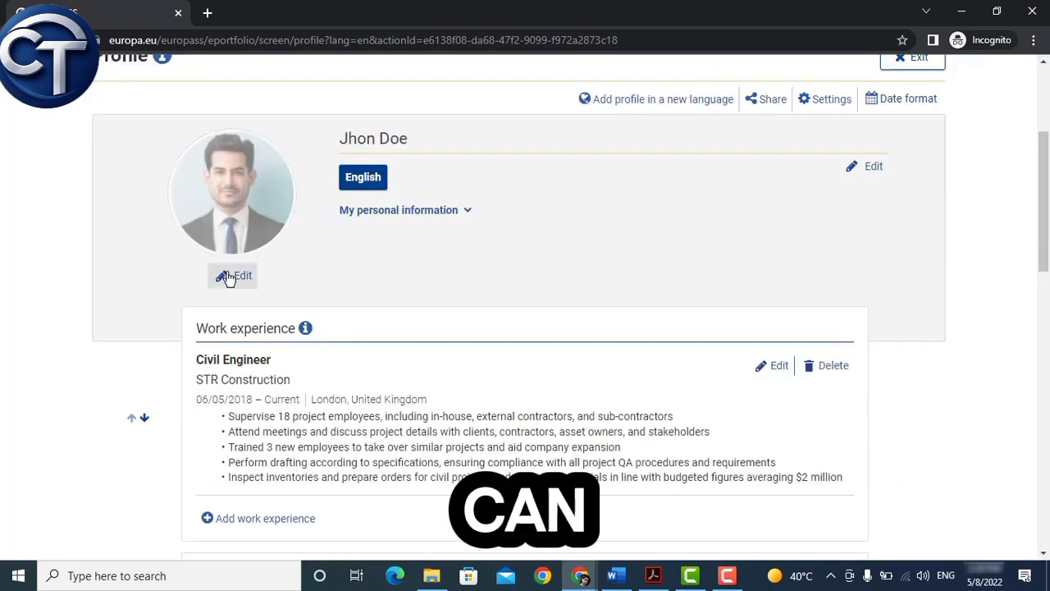
Step: Paste the summary into the About me field and save the personal information
left_click(867, 169)
left_click(401, 356)
type("Problem-solving civil engineer with 7+ years of experience completing public and private infrastructure projects. Registered ICE and CIOB member comfortable working independently and committed to providing high-quality service with a focus on health, safety, and environmental issues. Possess an A.A. in Architecture.")
scroll(468, 355, "down", 3)
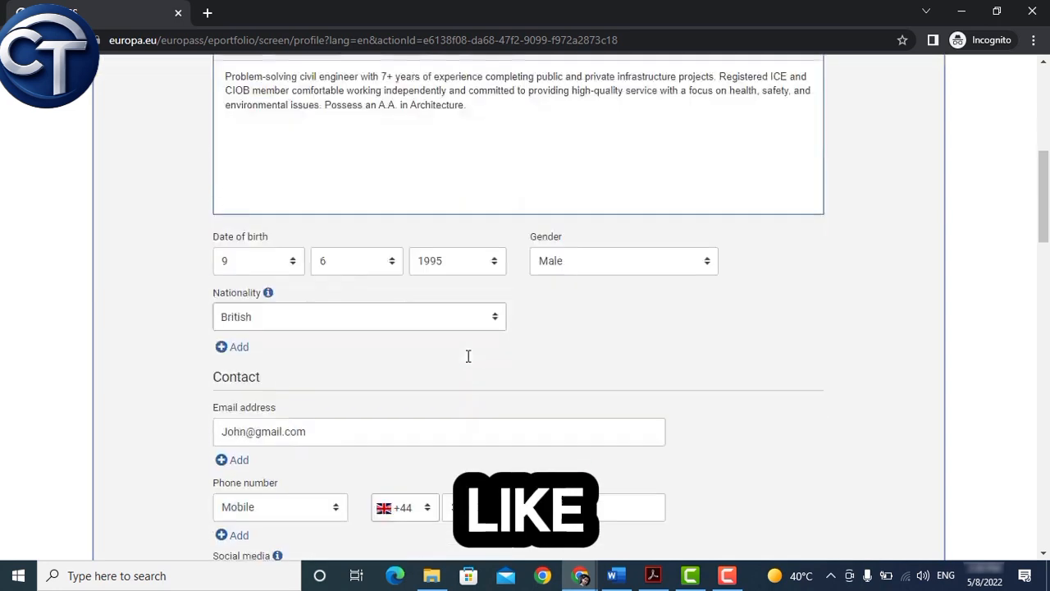
scroll(469, 356, "down", 10)
left_click(788, 342)
Step: Return to My Profile from the account menu
scroll(496, 261, "up", 3)
left_click(151, 191)
left_click(148, 264)
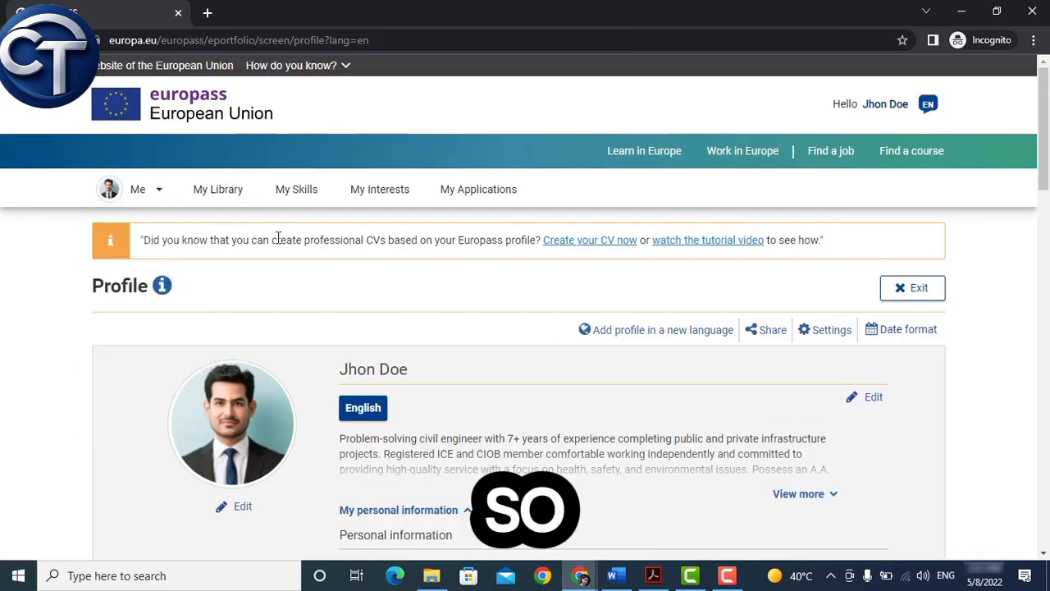
Step: Create a CV from the entire profile, declining to edit the information first
left_click(600, 246)
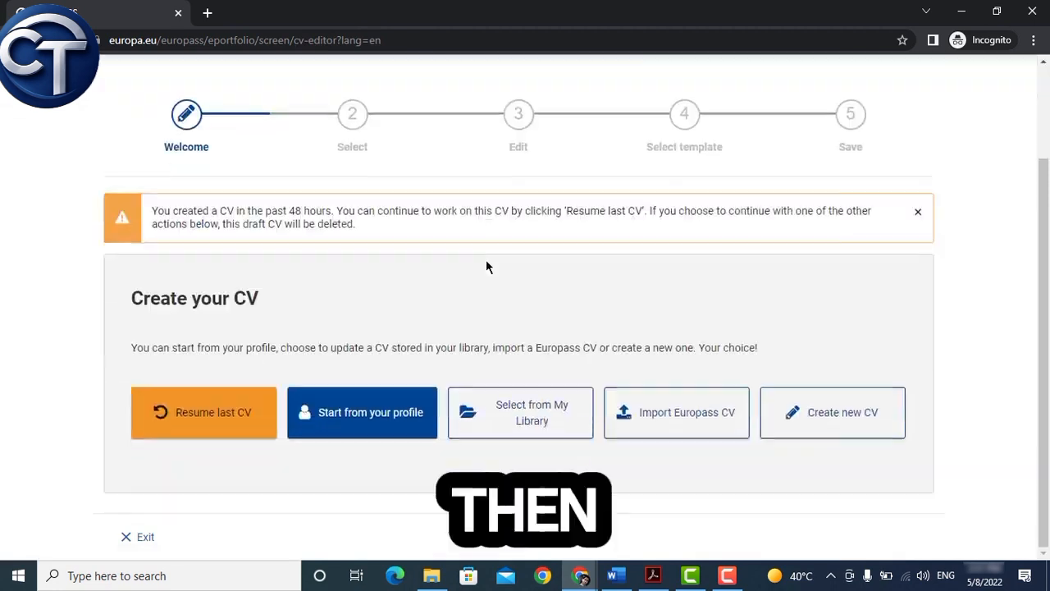
left_click(374, 428)
left_click(553, 361)
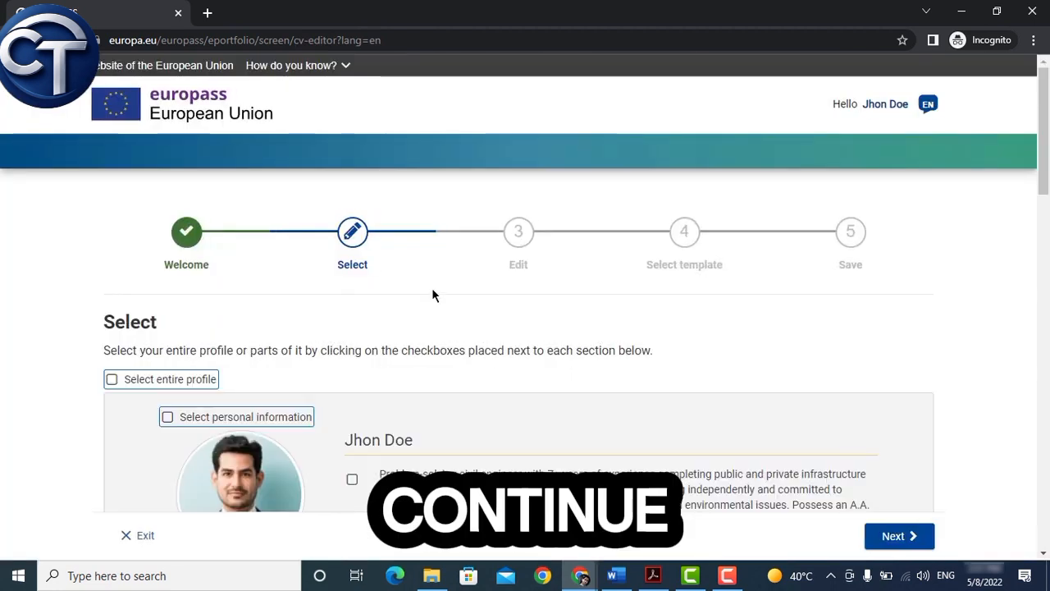
scroll(431, 288, "down", 3)
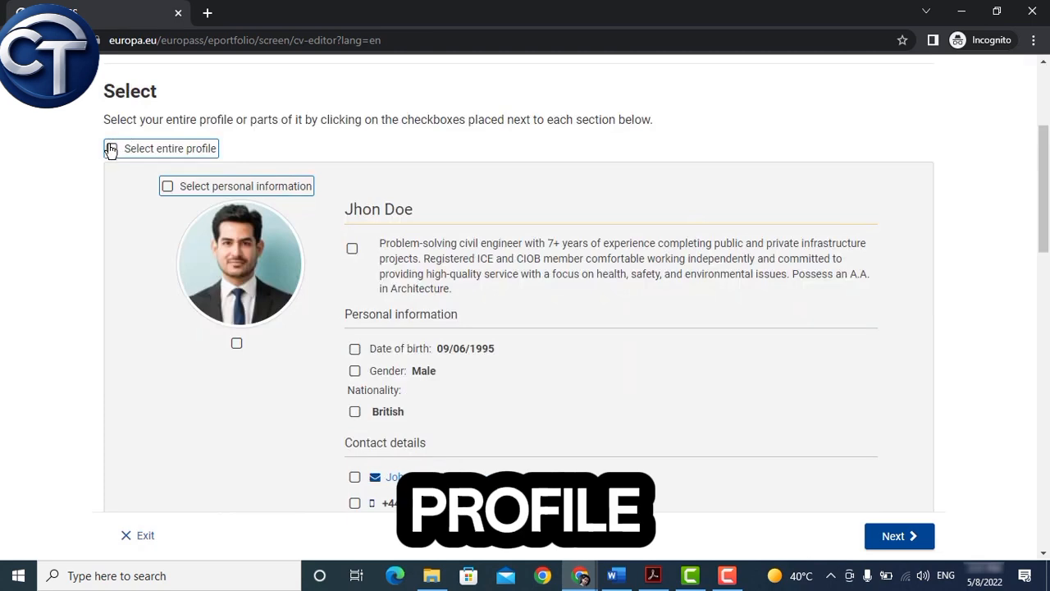
left_click(111, 150)
scroll(451, 163, "down", 13)
left_click(899, 535)
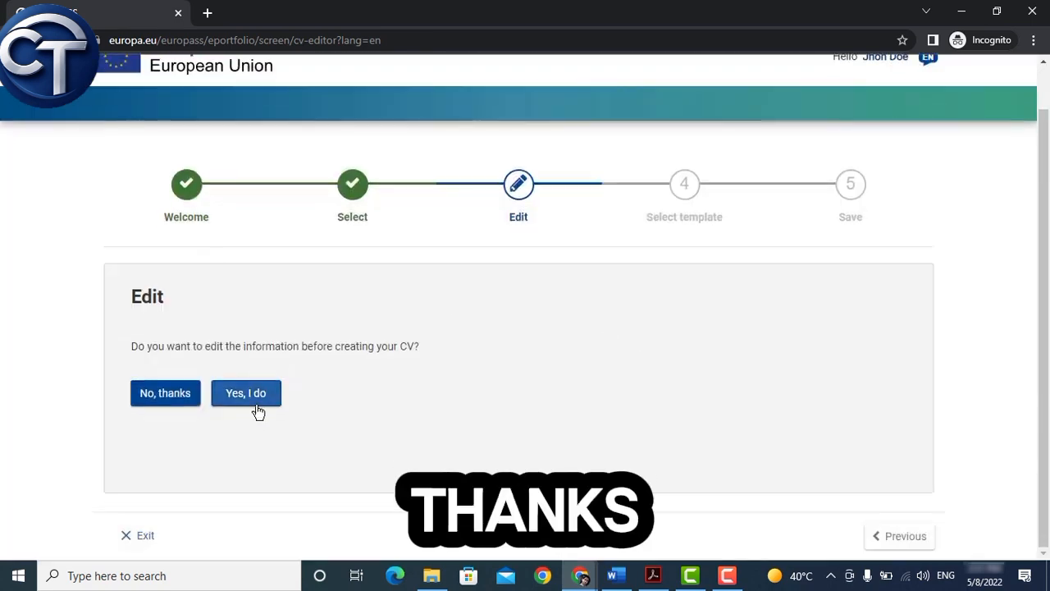
left_click(165, 395)
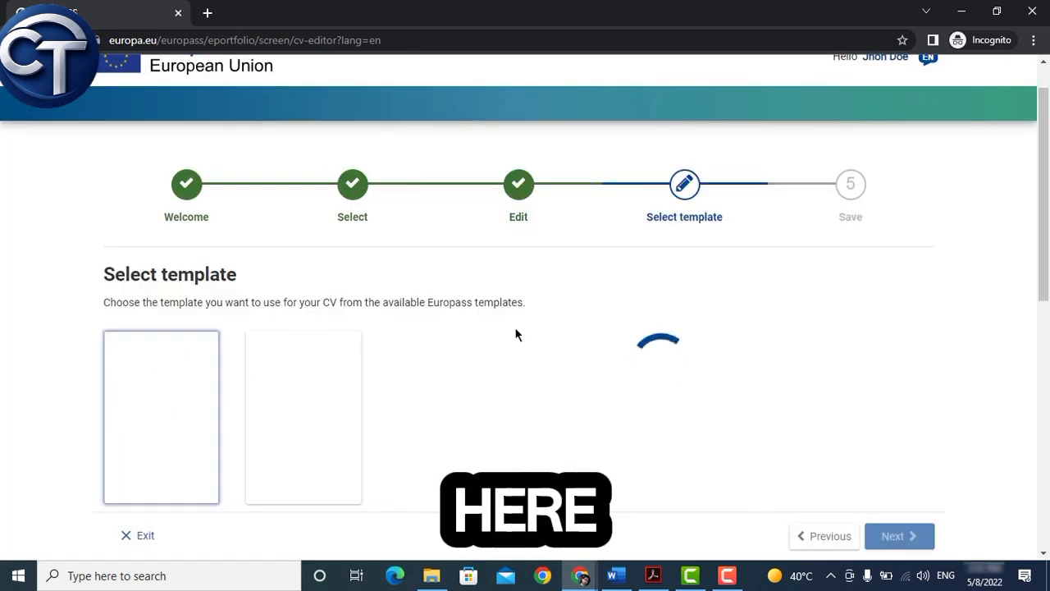
Step: Browse the CV templates and keep the first one
scroll(514, 328, "down", 2)
scroll(515, 335, "down", 1)
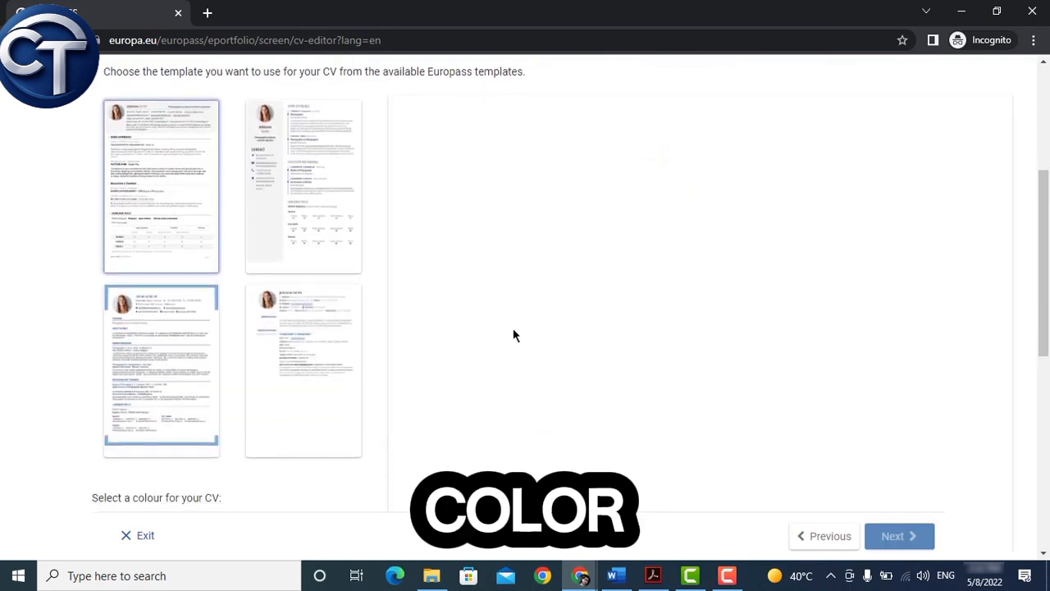
scroll(514, 333, "down", 2)
scroll(515, 333, "up", 3)
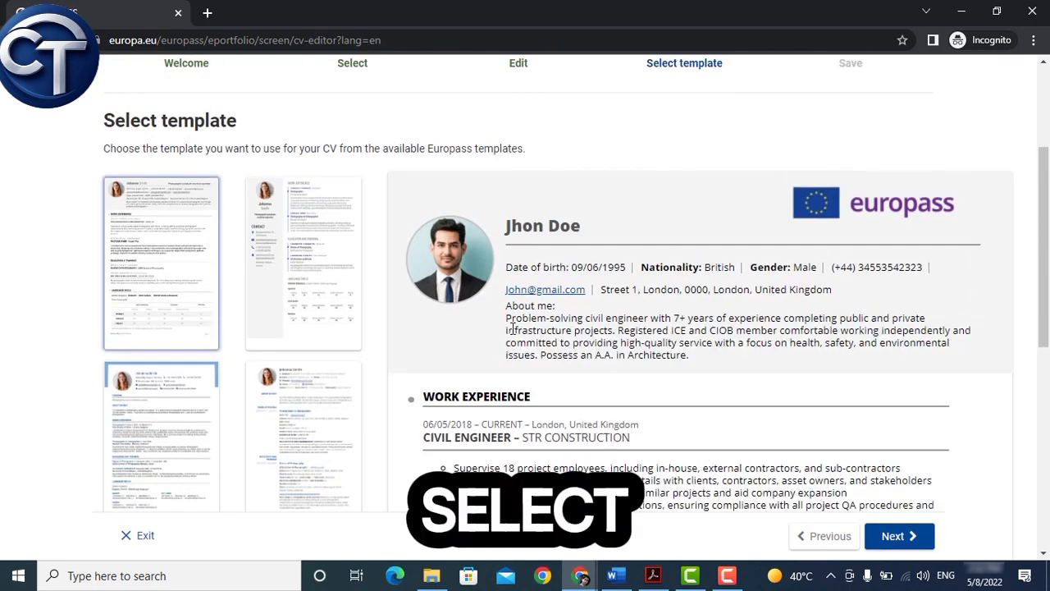
scroll(514, 328, "down", 2)
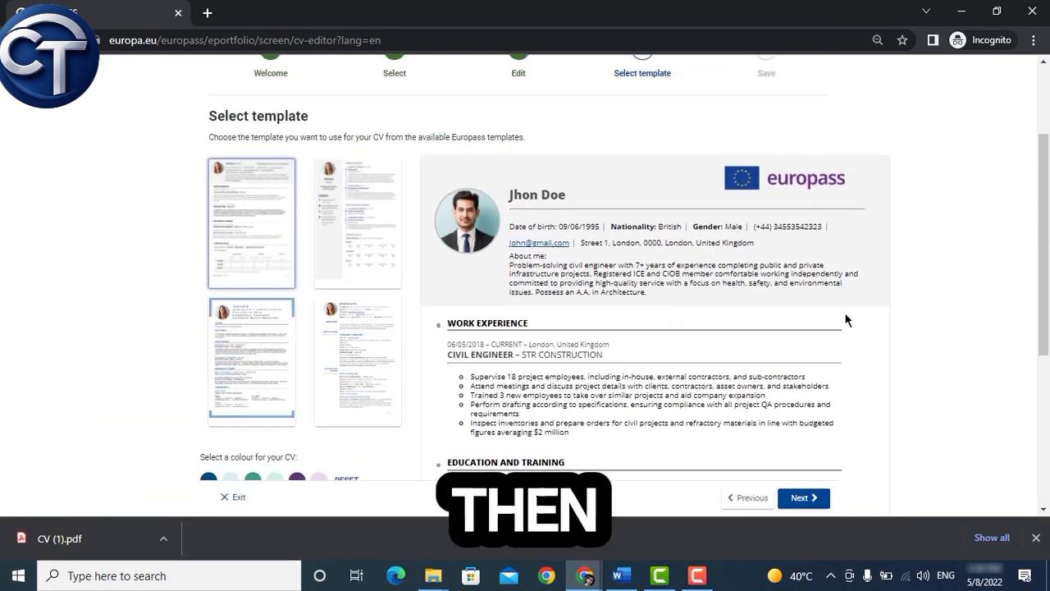
Step: Save the CV as 'CV', download it as a PDF and open the file
left_click(802, 499)
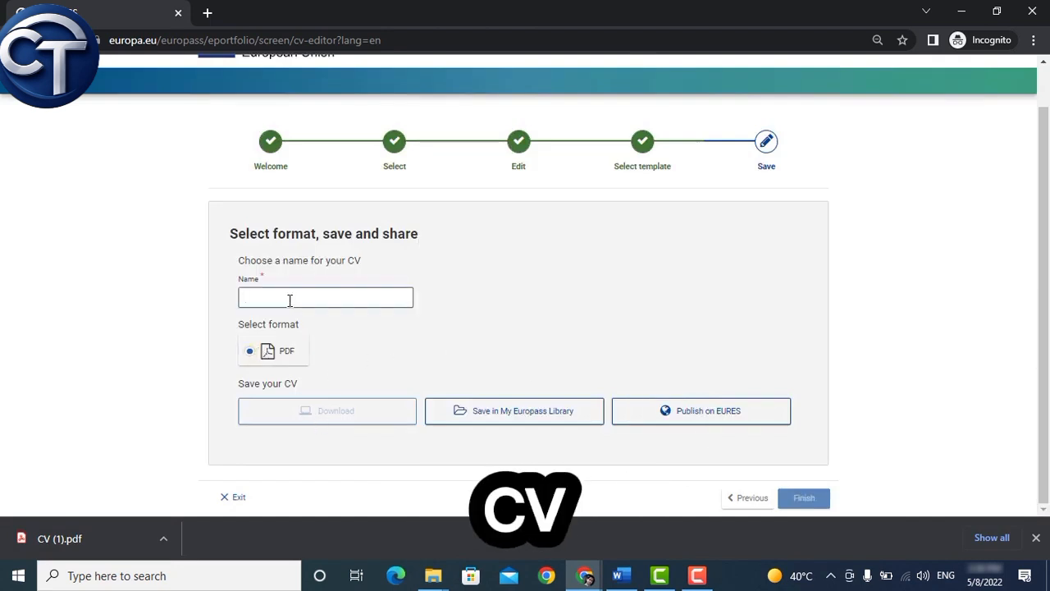
left_click(348, 419)
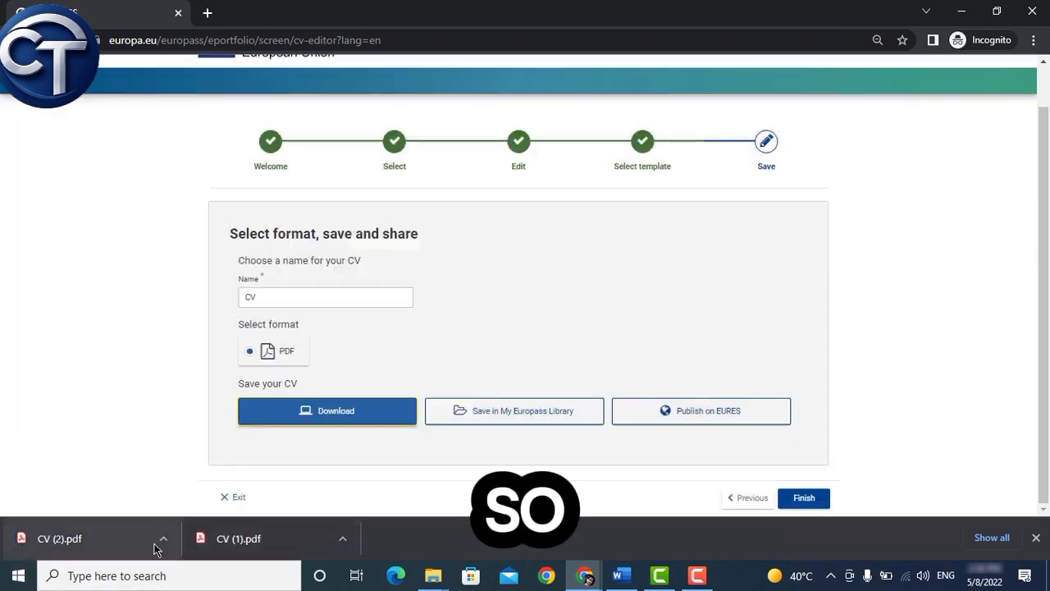
left_click(156, 548)
scroll(486, 422, "down", 3)
scroll(486, 422, "up", 3)
scroll(495, 522, "up", 3)
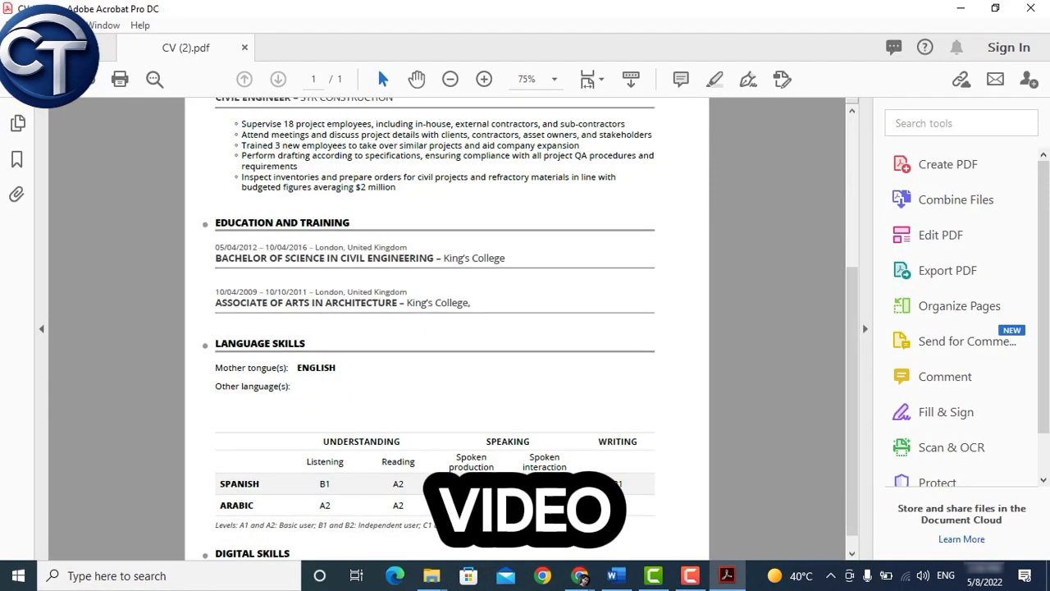
scroll(496, 522, "down", 2)
scroll(443, 472, "up", 5)
scroll(427, 426, "down", 3)
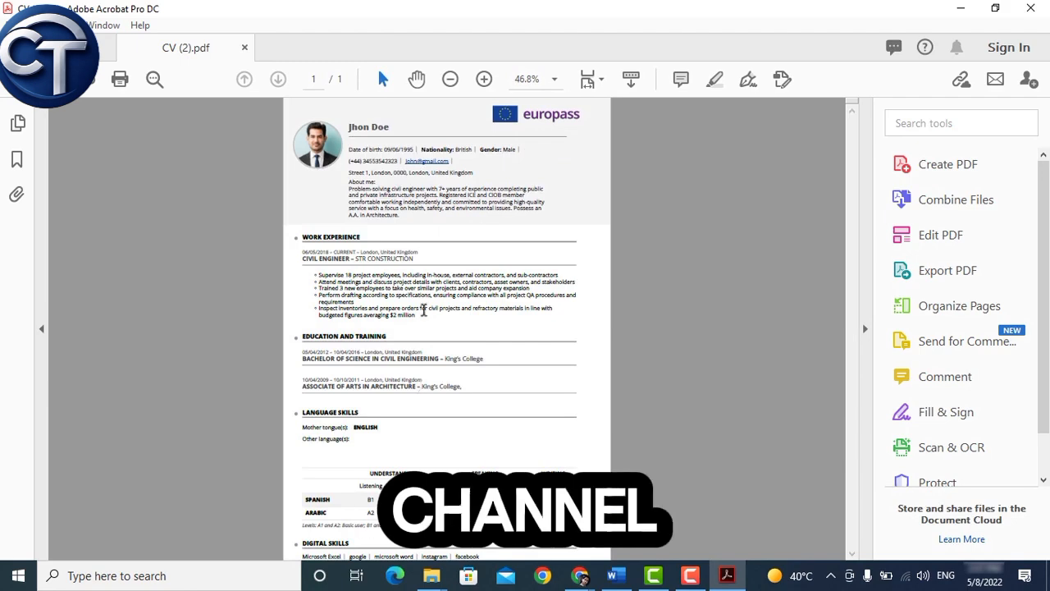
scroll(384, 163, "up", 3)
scroll(375, 212, "down", 3, "ctrl")
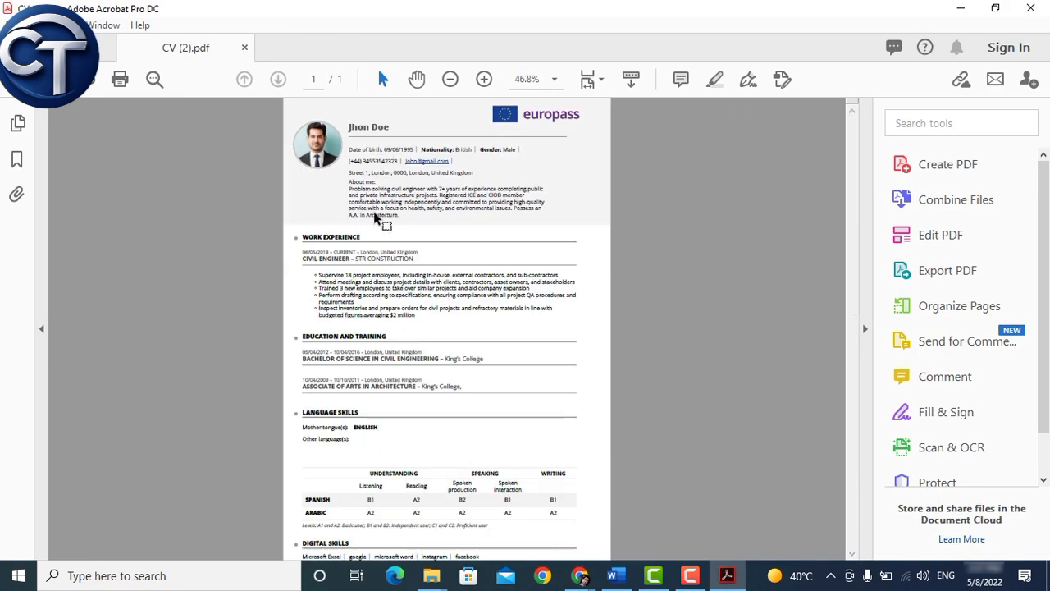
scroll(375, 219, "down", 1, "ctrl")
scroll(375, 218, "up", 1, "ctrl")
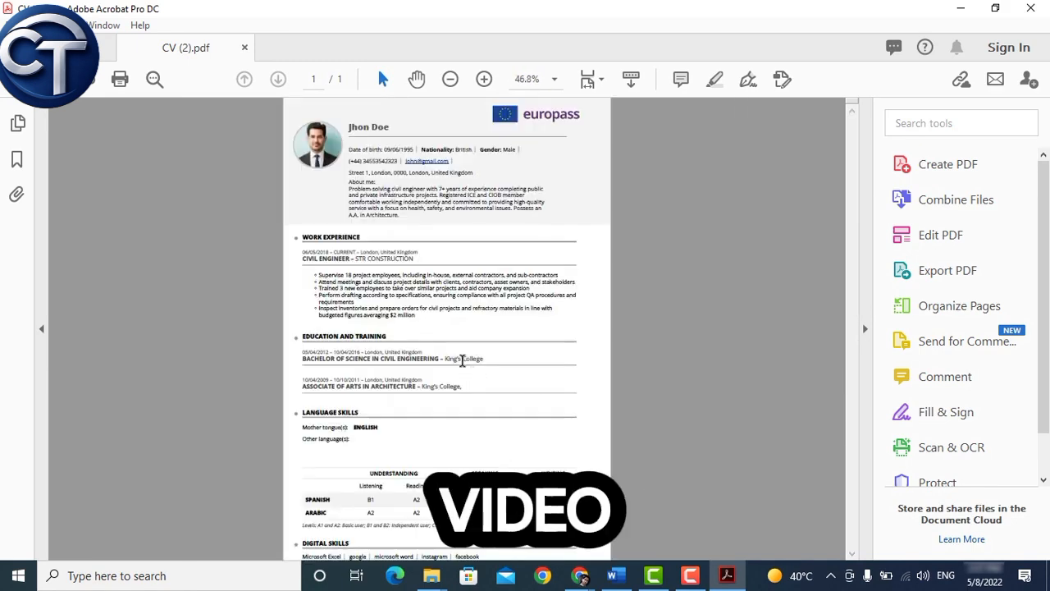
scroll(459, 176, "up", 1, "ctrl")
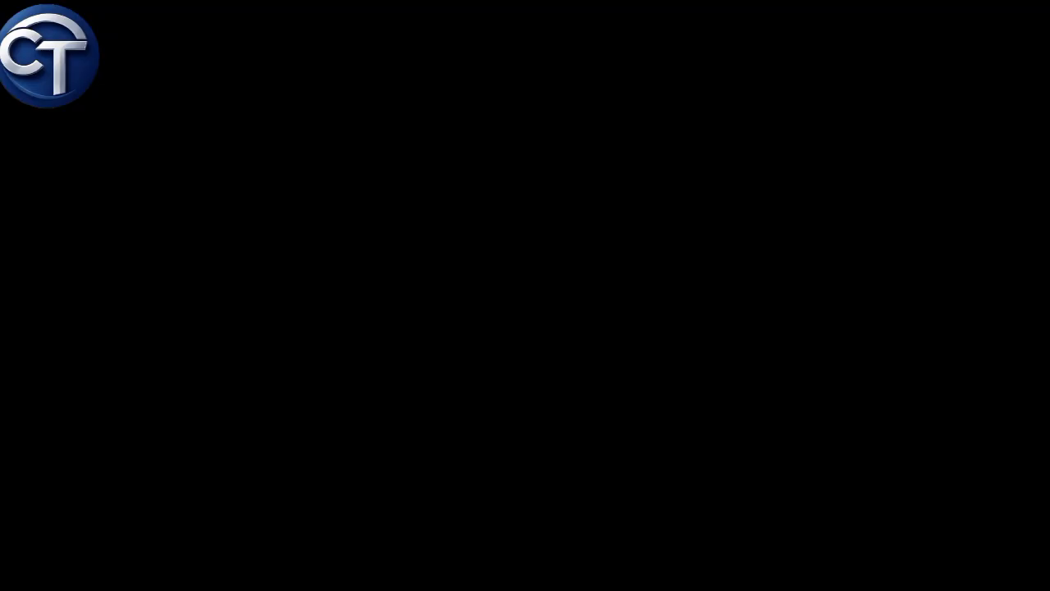